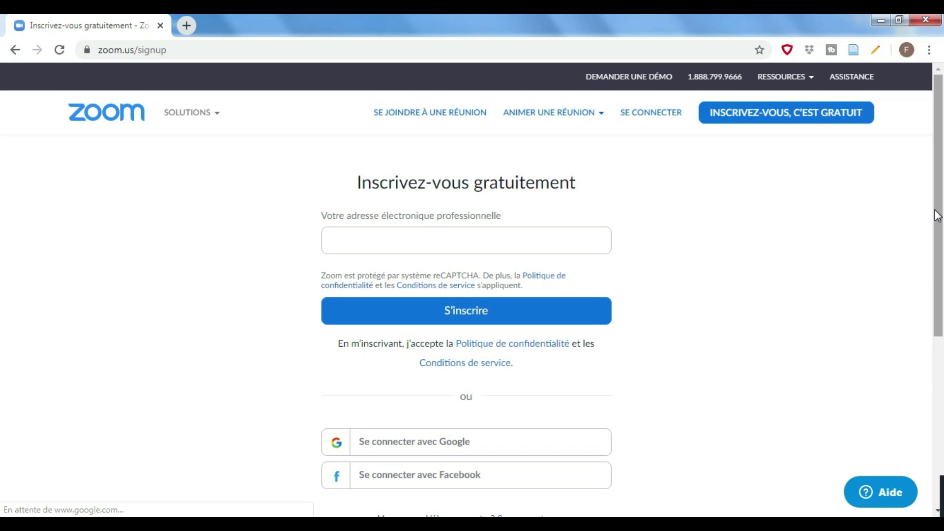
Sign up for a free account with the saved Gmail address and confirm the registration.
{"action": "scroll", "coordinate": [2, 243], "scroll_direction": "down", "scroll_amount": 2}
{"action": "scroll", "coordinate": [2, 268], "scroll_direction": "down", "scroll_amount": 1}
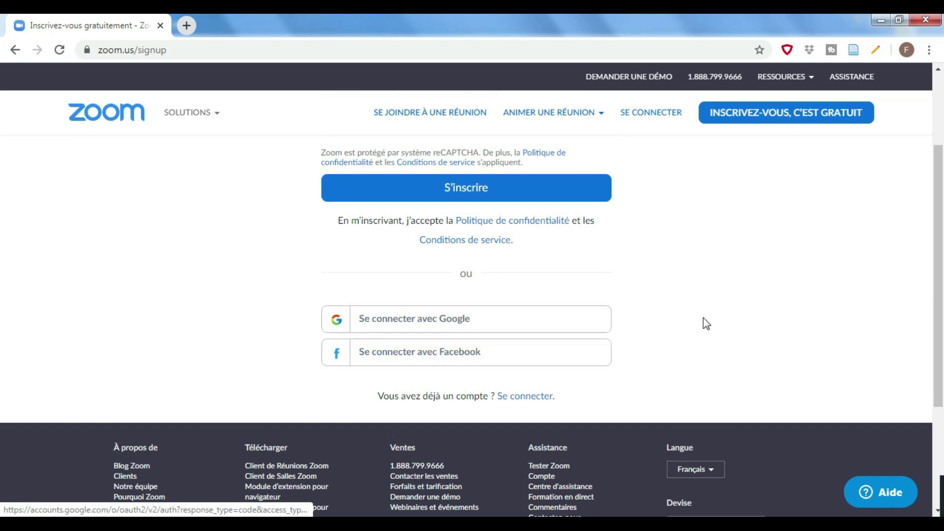
{"action": "scroll", "coordinate": [932, 244], "scroll_direction": "up", "scroll_amount": 2}
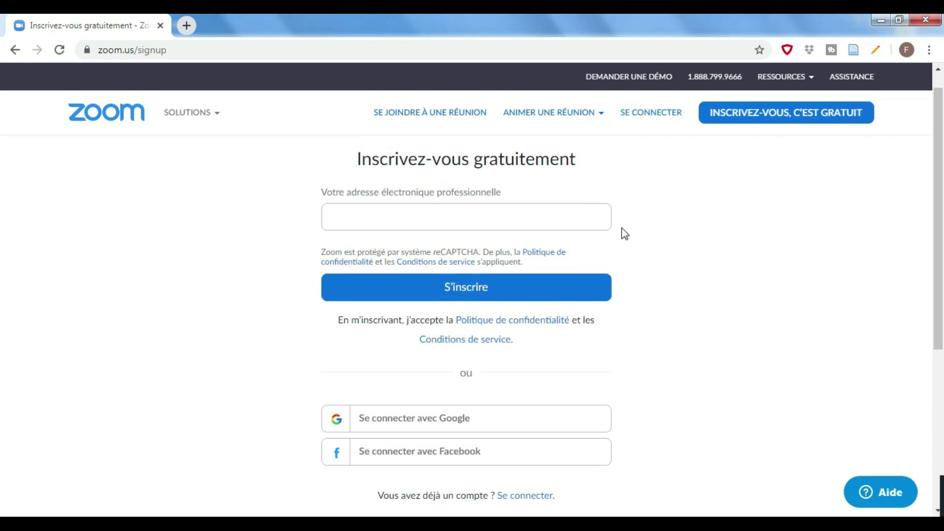
{"action": "left_click", "coordinate": [425, 218]}
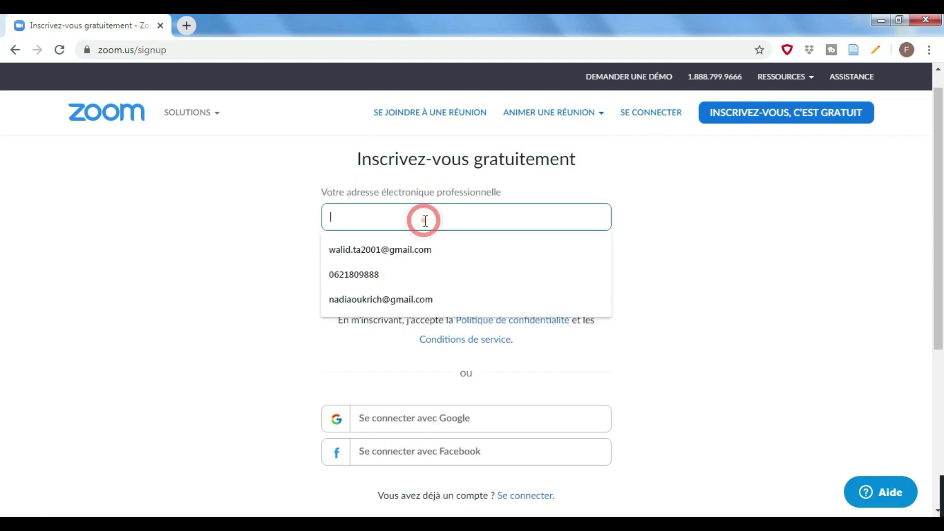
{"action": "left_click", "coordinate": [399, 301]}
{"action": "left_click", "coordinate": [440, 291]}
{"action": "left_click", "coordinate": [589, 290]}
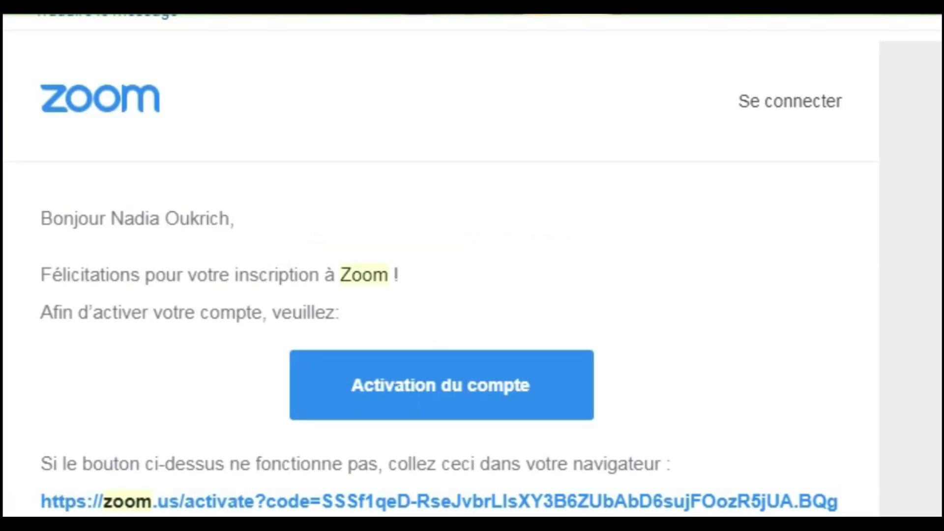
Activate the new Zoom account from the activation message in Gmail.
{"action": "scroll", "coordinate": [472, 266], "scroll_direction": "up", "scroll_amount": 2}
{"action": "scroll", "coordinate": [472, 265], "scroll_direction": "down", "scroll_amount": 3}
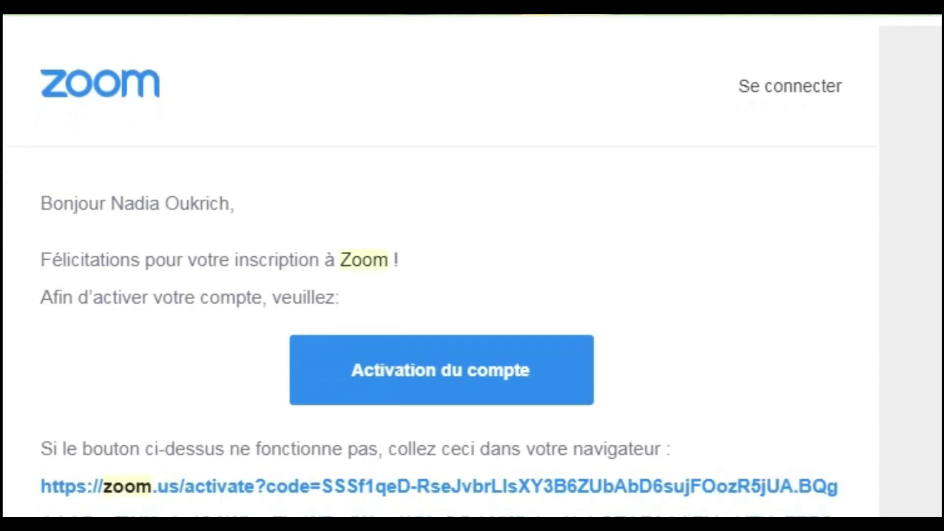
{"action": "left_click", "coordinate": [426, 370]}
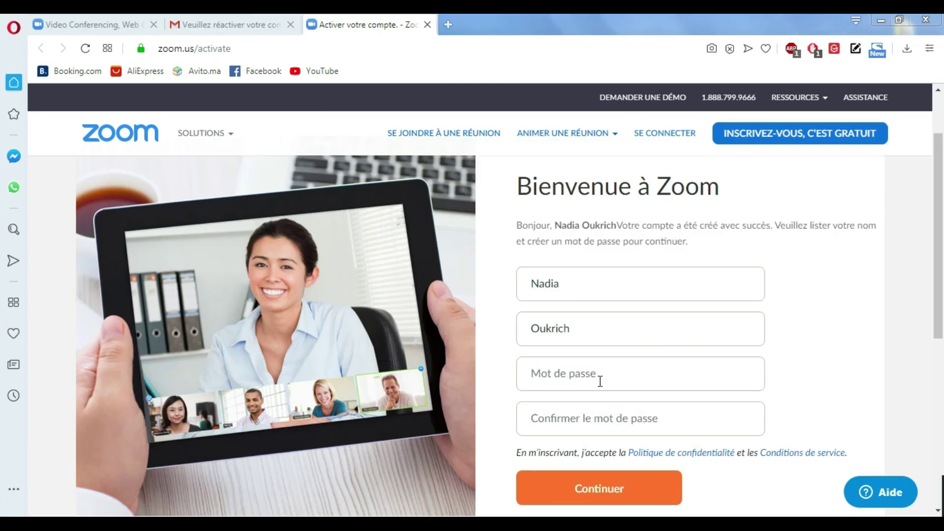
Enter an account password and repeat it in the confirmation field.
{"action": "left_click", "coordinate": [603, 375]}
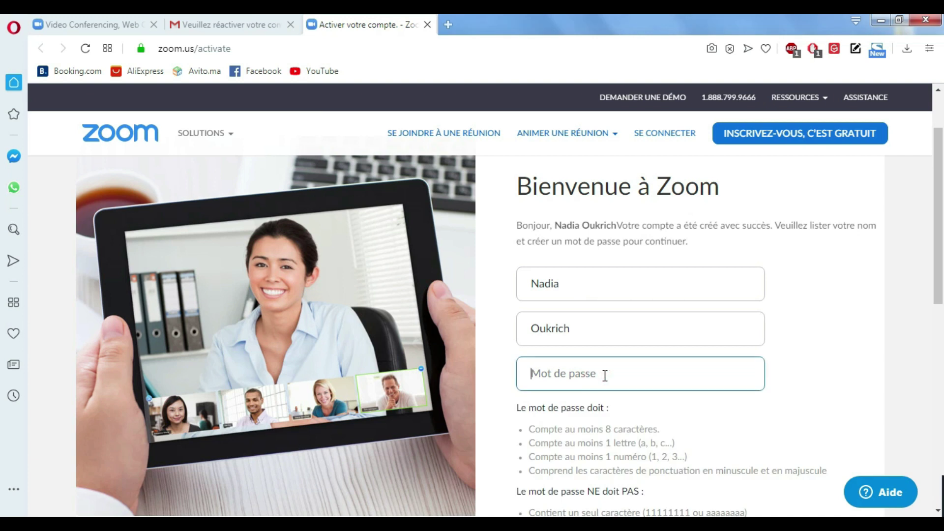
{"action": "type", "text": "•••"}
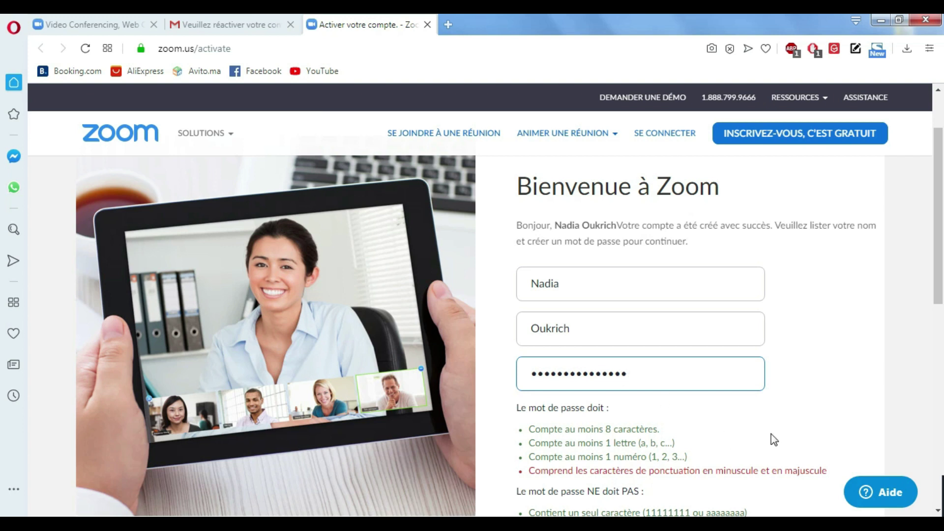
{"action": "left_click_drag", "start_coordinate": [938, 278], "coordinate": [938, 375]}
{"action": "left_click", "coordinate": [649, 357]}
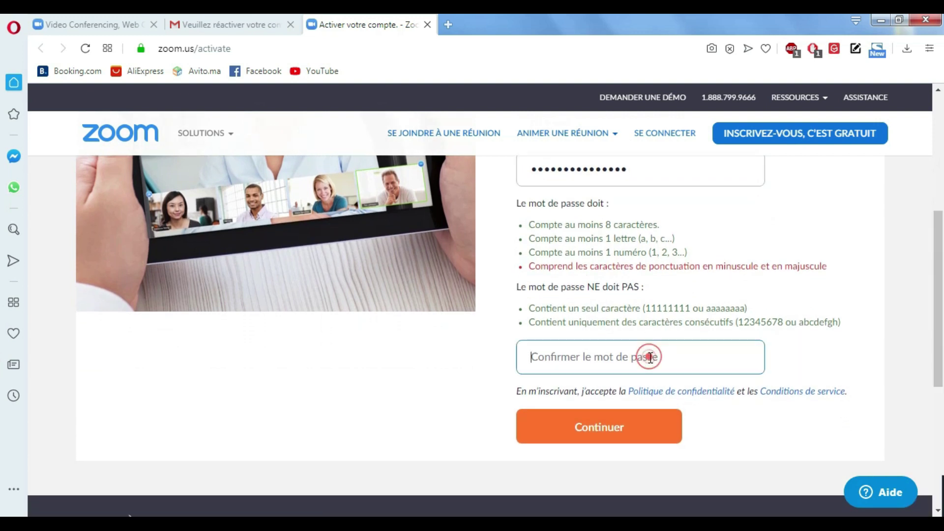
{"action": "type", "text": "••"}
{"action": "key", "text": "BackSpace"}
{"action": "key", "text": "BackSpace"}
{"action": "type", "text": "••••••••••••••"}
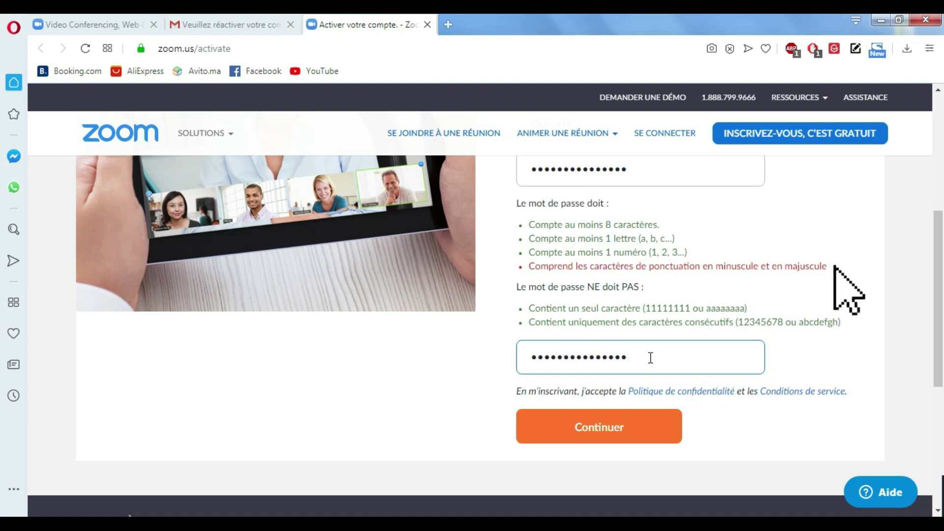
Extend the password and its confirmation to satisfy all the password rules, and continue the activation.
{"action": "left_click", "coordinate": [651, 162]}
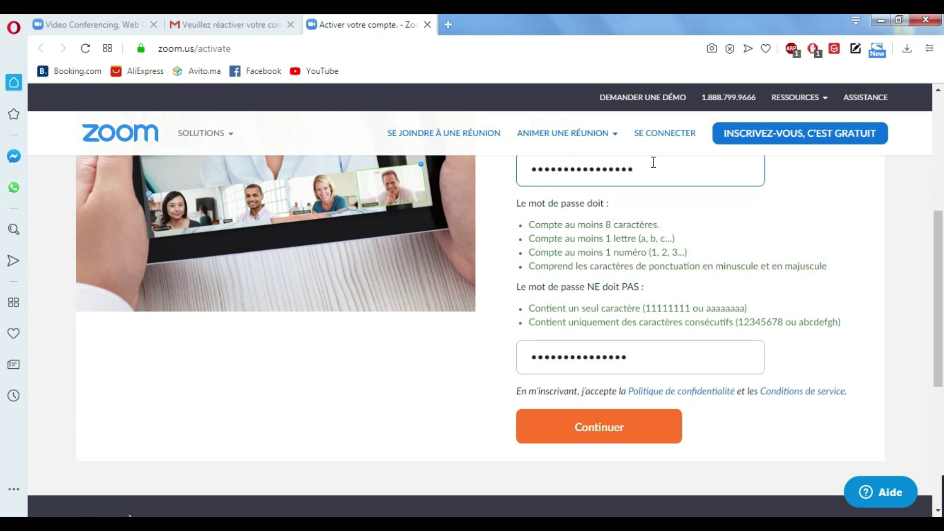
{"action": "left_click", "coordinate": [654, 351]}
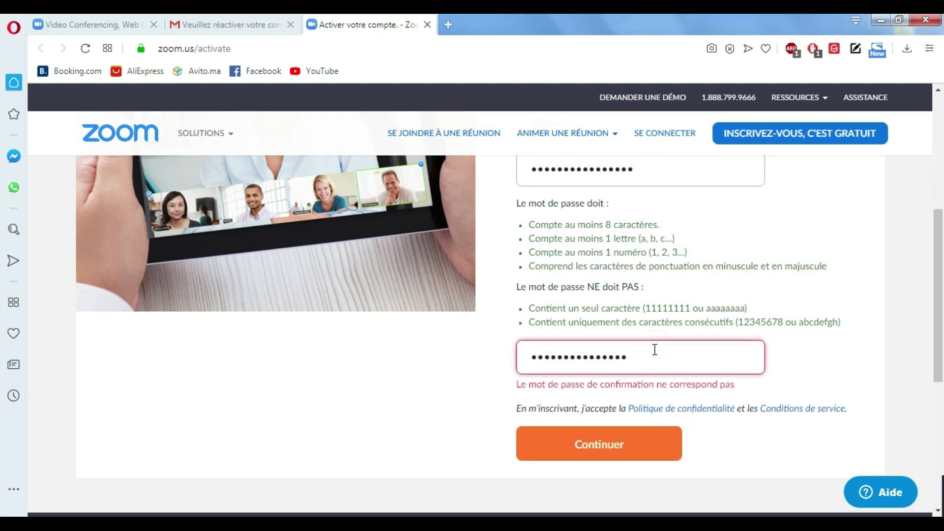
{"action": "type", "text": "1"}
{"action": "left_click", "coordinate": [629, 439]}
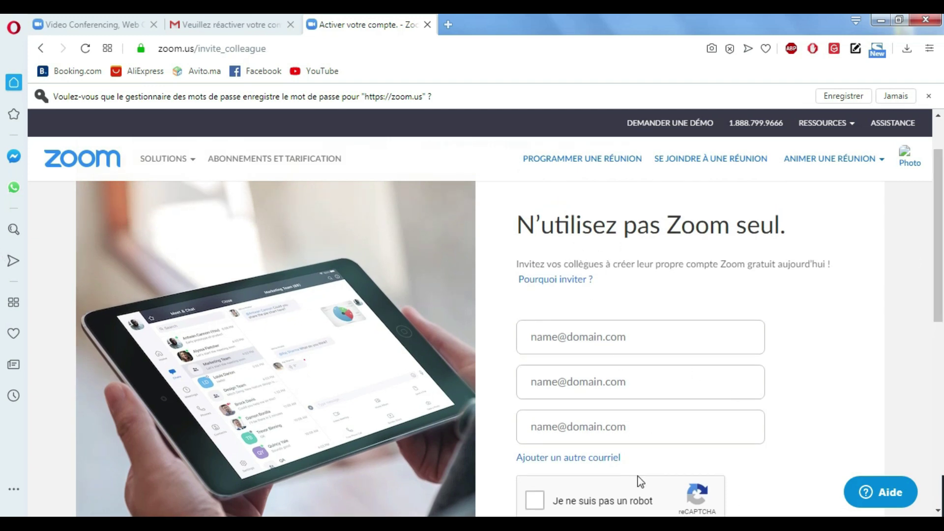
Skip inviting colleagues and open the personal meeting URL for the trial meeting.
{"action": "left_click_drag", "start_coordinate": [941, 226], "coordinate": [942, 269]}
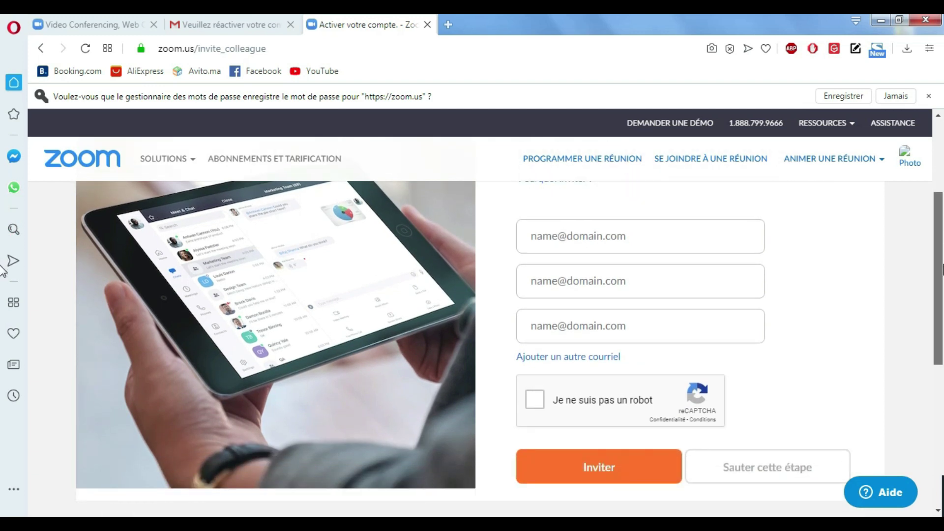
{"action": "left_click", "coordinate": [759, 461]}
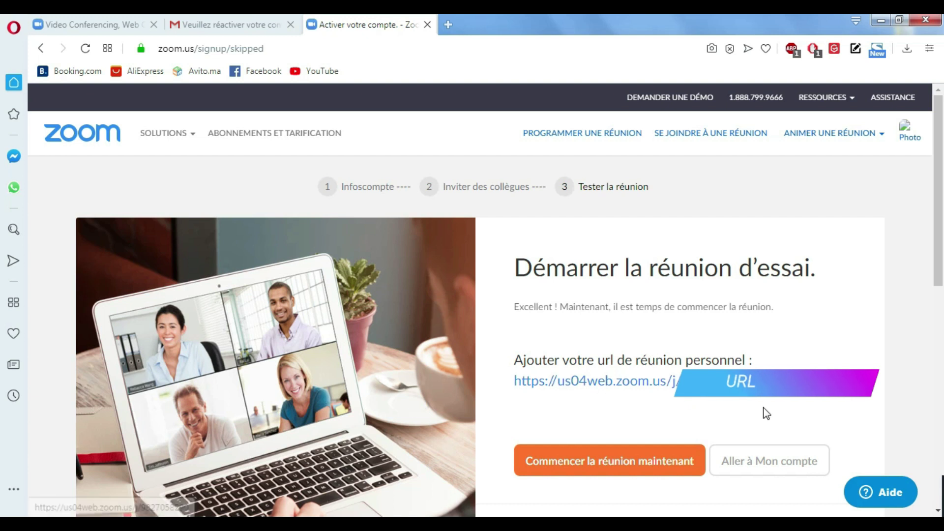
{"action": "left_click", "coordinate": [517, 388]}
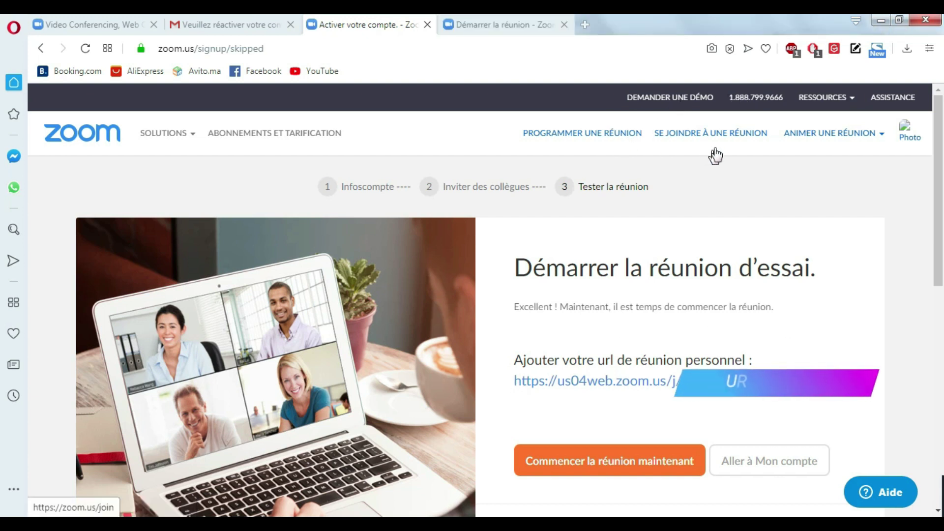
Open the account's profile page from the signup completion page.
{"action": "mouse_move", "coordinate": [819, 143]}
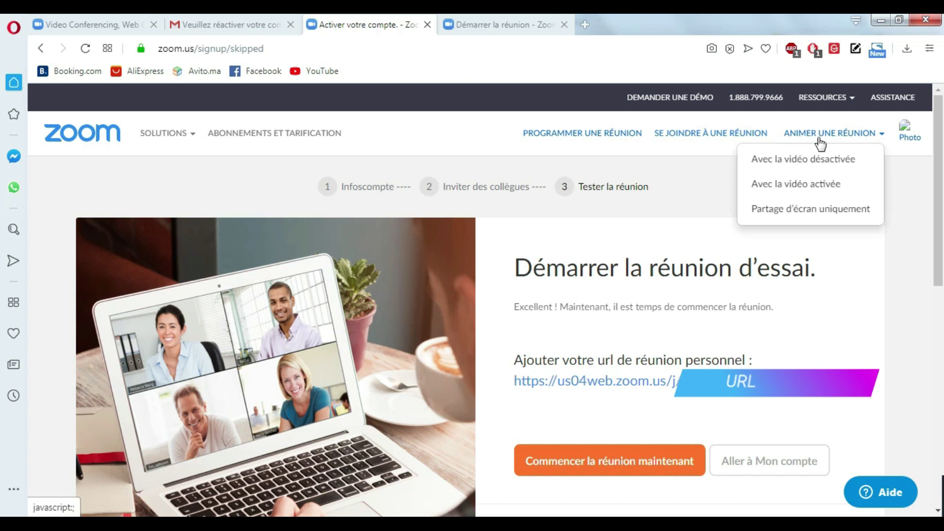
{"action": "left_click", "coordinate": [909, 136]}
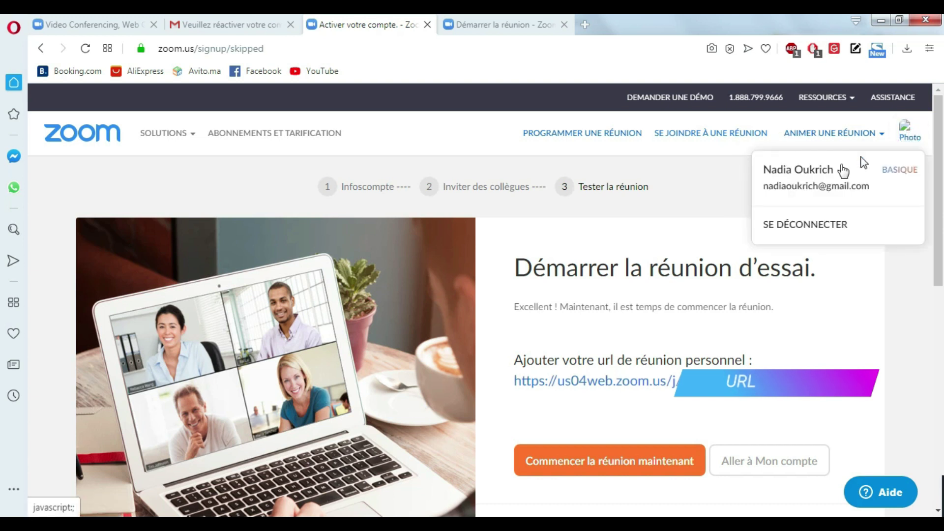
{"action": "left_click", "coordinate": [831, 184]}
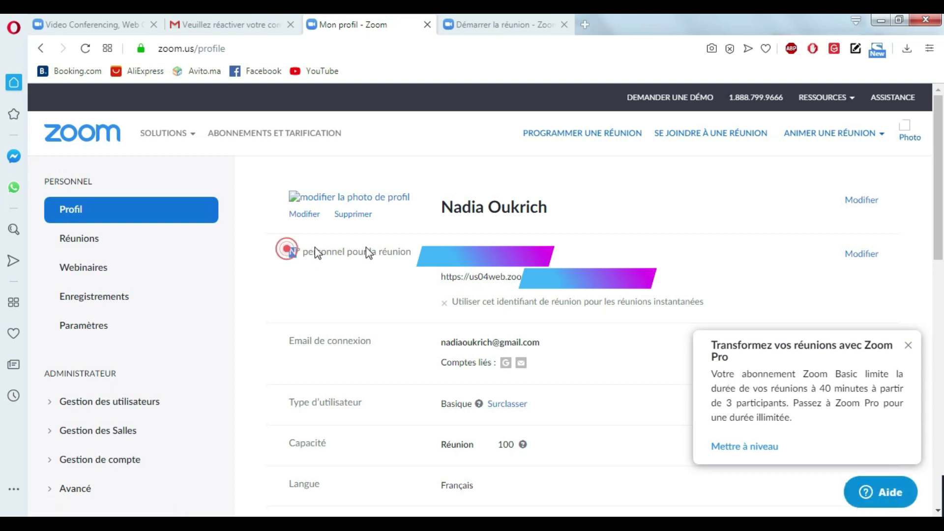
Examine the personal meeting number and the meeting capacity in the profile.
{"action": "triple_click", "coordinate": [288, 252]}
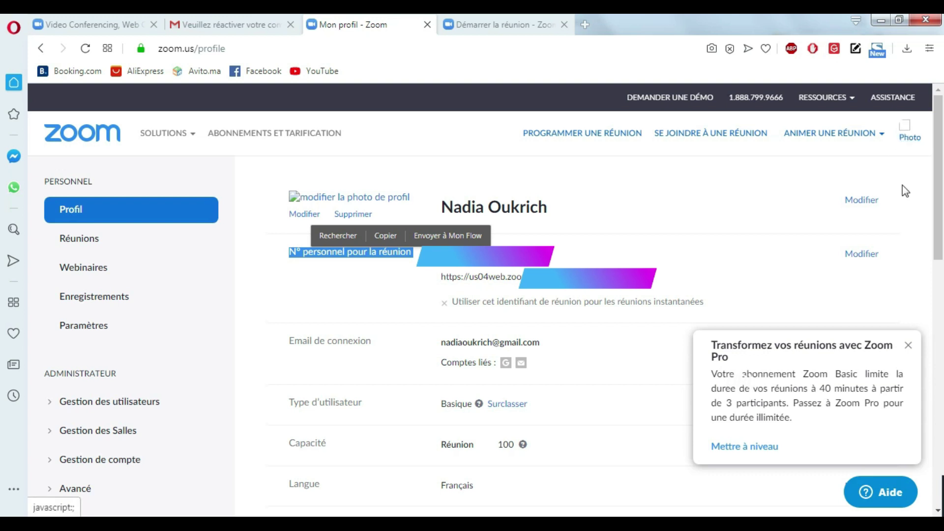
{"action": "left_click", "coordinate": [497, 241]}
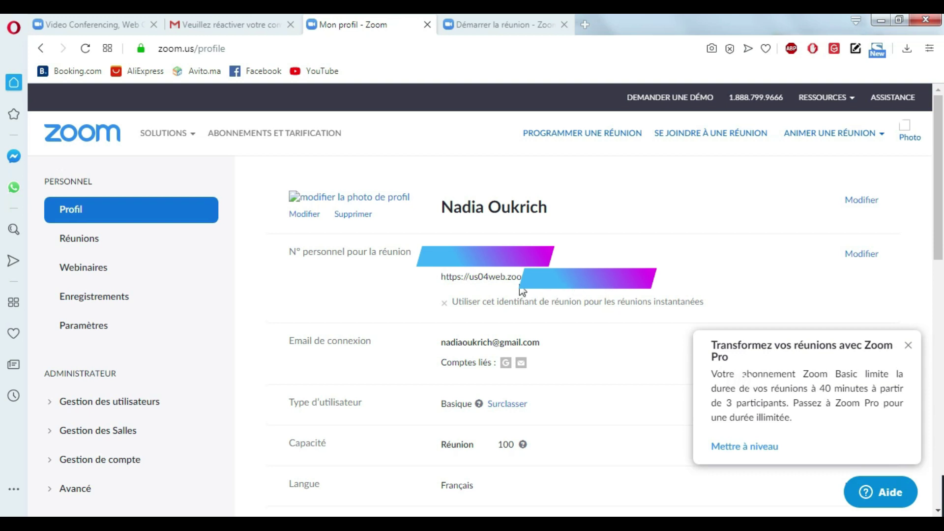
{"action": "scroll", "coordinate": [576, 303], "scroll_direction": "down", "scroll_amount": 4}
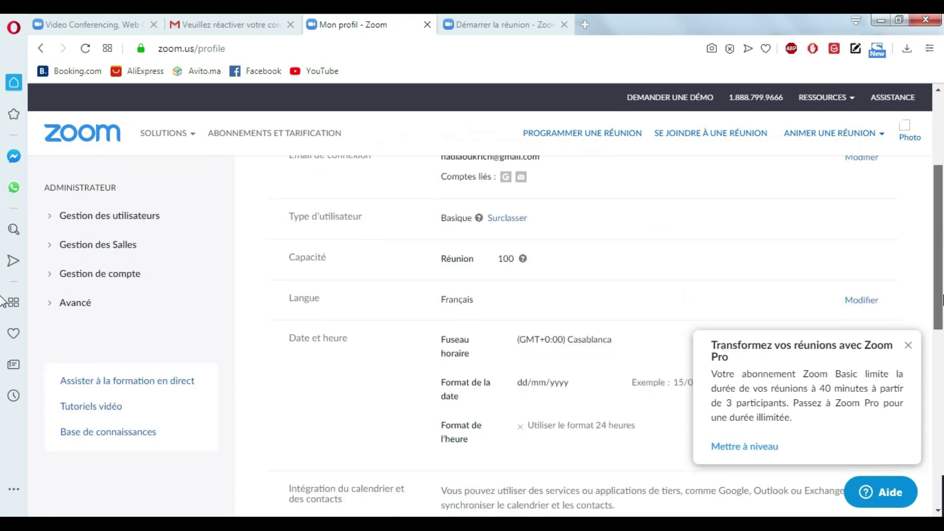
{"action": "scroll", "coordinate": [472, 334], "scroll_direction": "up", "scroll_amount": 1}
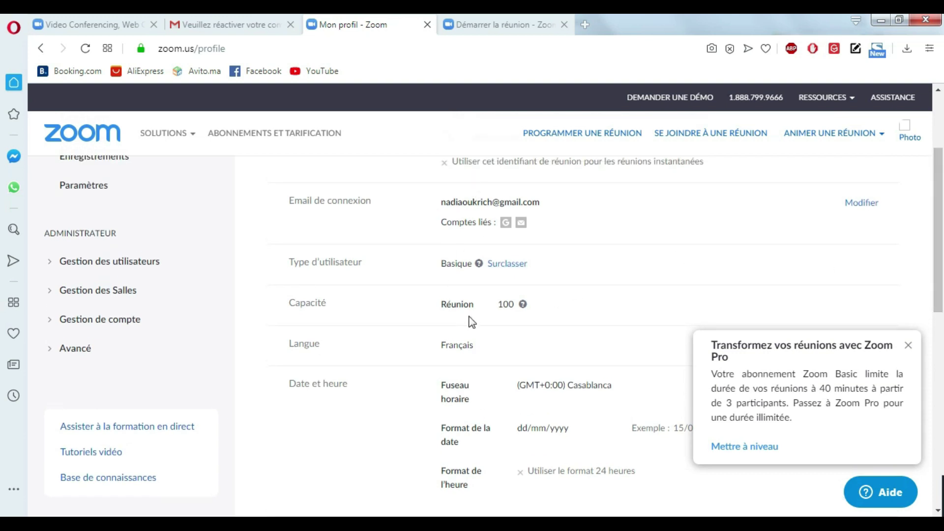
{"action": "left_click_drag", "start_coordinate": [431, 304], "coordinate": [516, 306]}
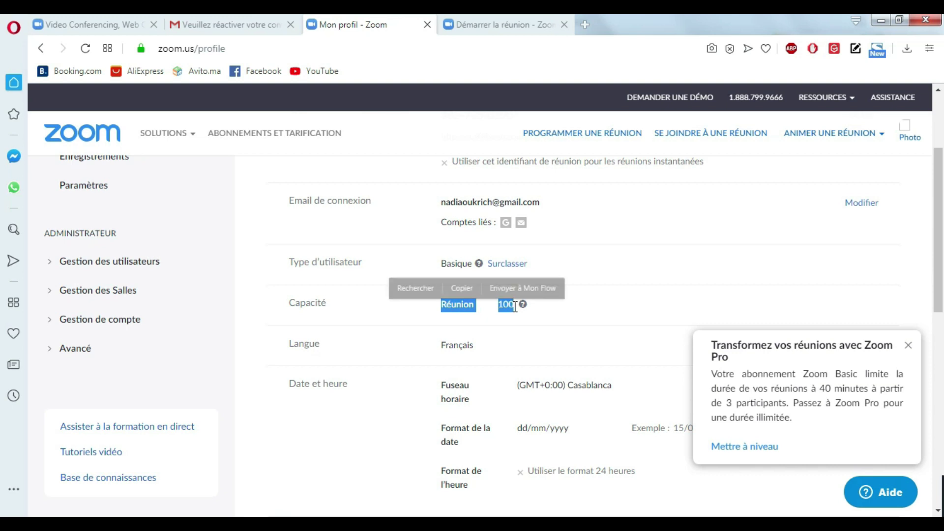
{"action": "left_click", "coordinate": [509, 315]}
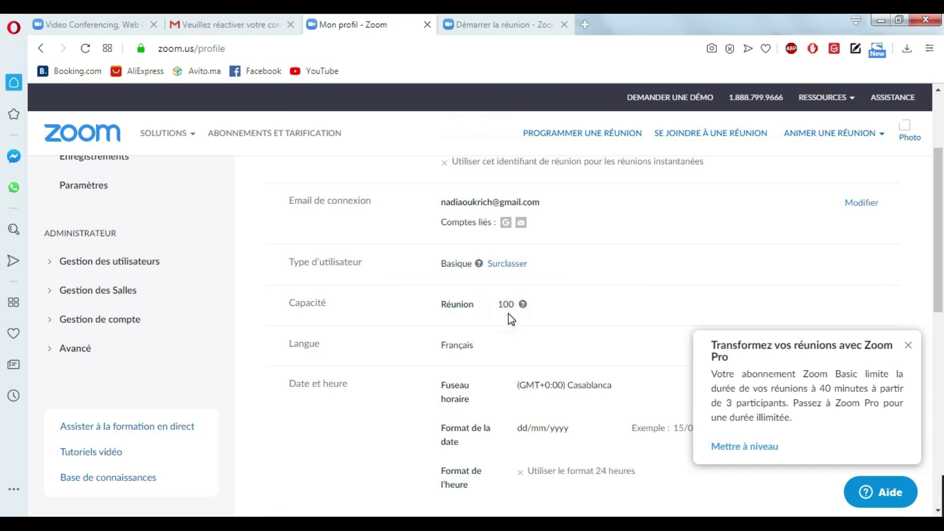
Dismiss the Zoom Pro promotion and set the profile's time zone to (GMT+1:00) Belgrade, Bratislava, Ljubljana.
{"action": "left_click", "coordinate": [908, 346]}
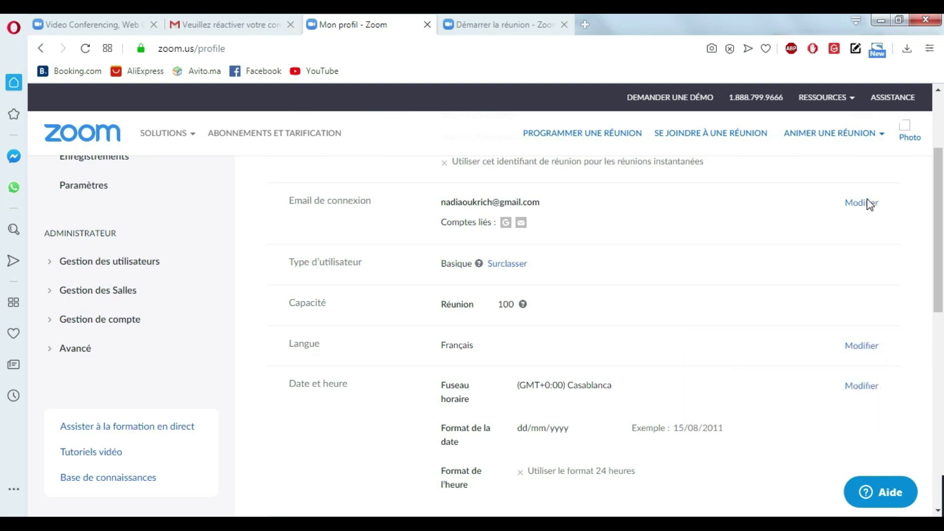
{"action": "left_click_drag", "start_coordinate": [939, 240], "coordinate": [941, 278]}
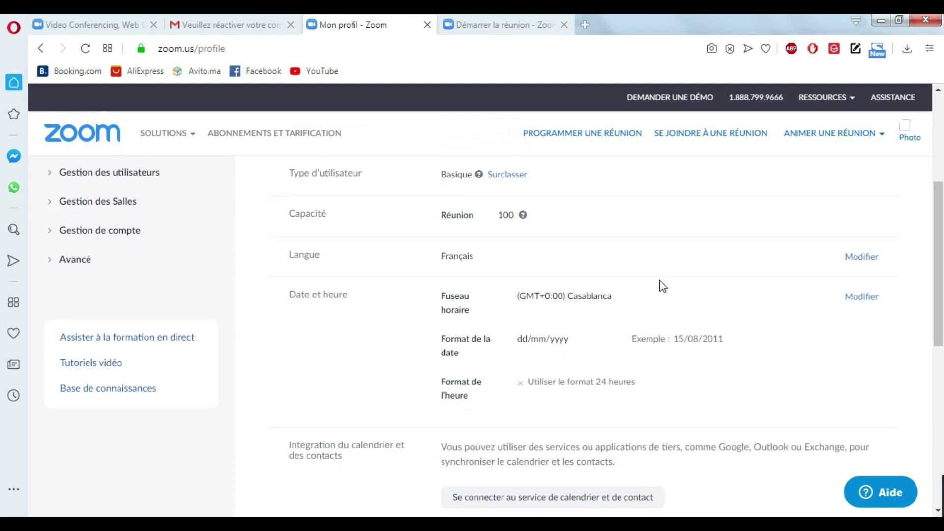
{"action": "left_click_drag", "start_coordinate": [521, 300], "coordinate": [566, 298]}
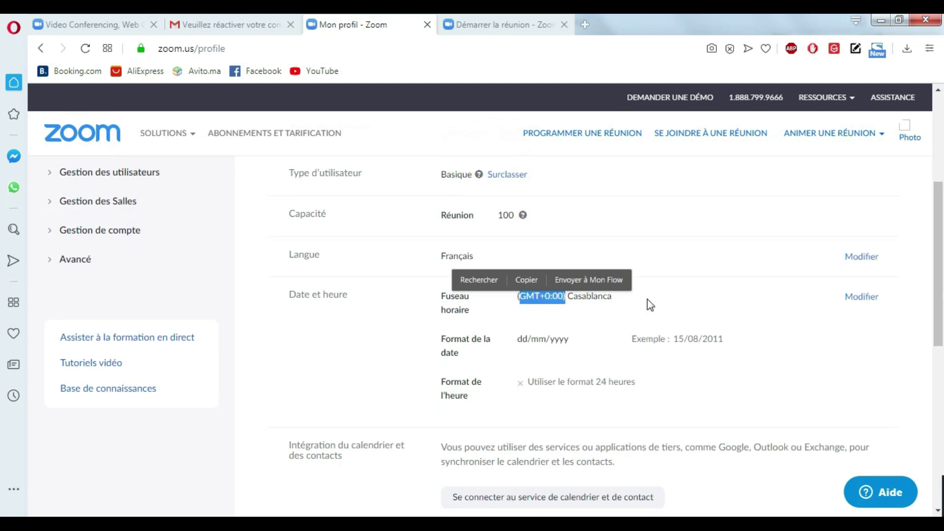
{"action": "left_click", "coordinate": [855, 298]}
{"action": "left_click", "coordinate": [591, 447]}
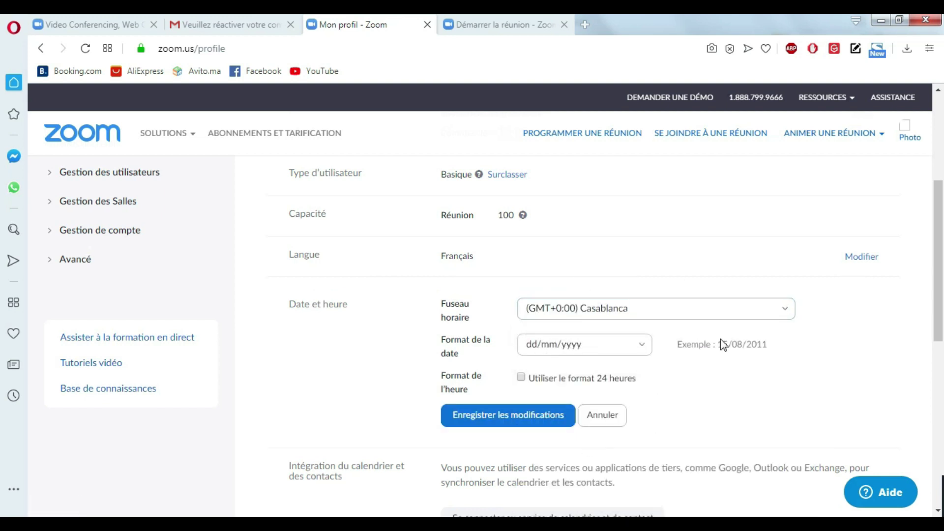
{"action": "left_click", "coordinate": [787, 310]}
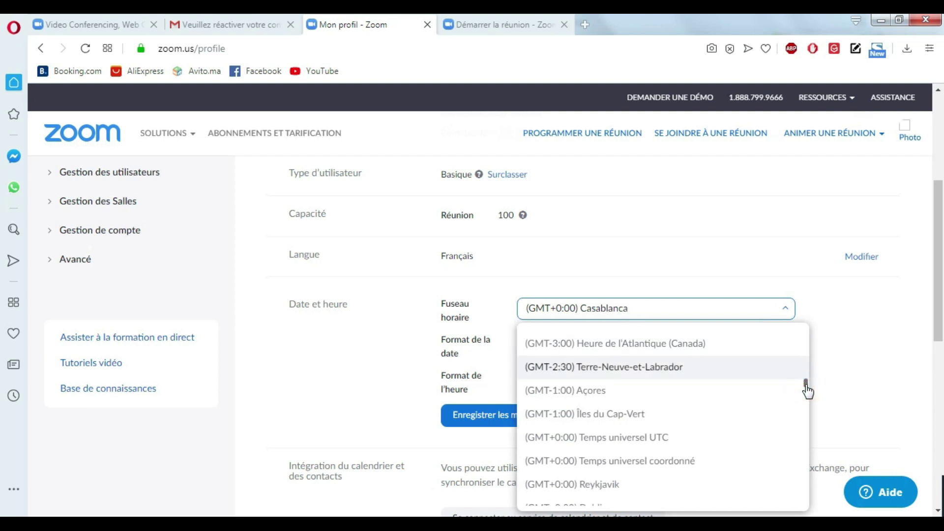
{"action": "left_click_drag", "start_coordinate": [806, 391], "coordinate": [810, 399]}
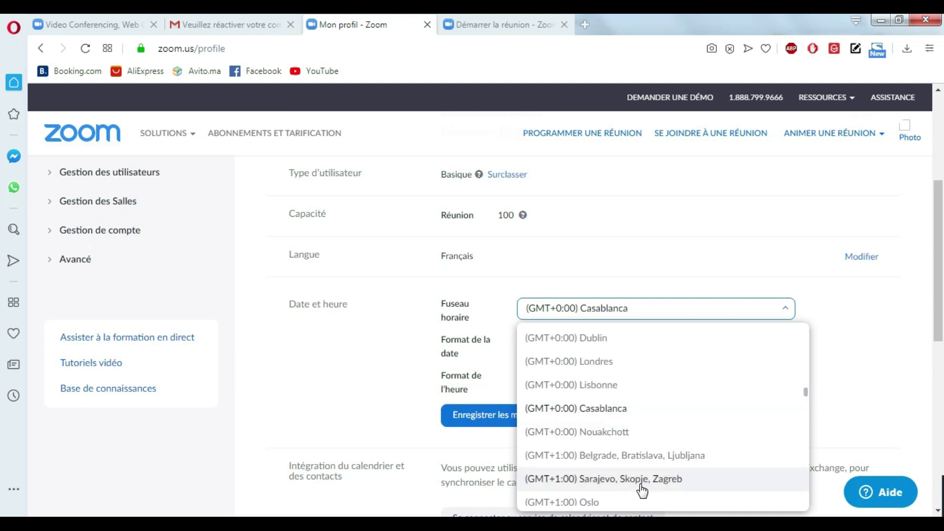
{"action": "left_click", "coordinate": [645, 457]}
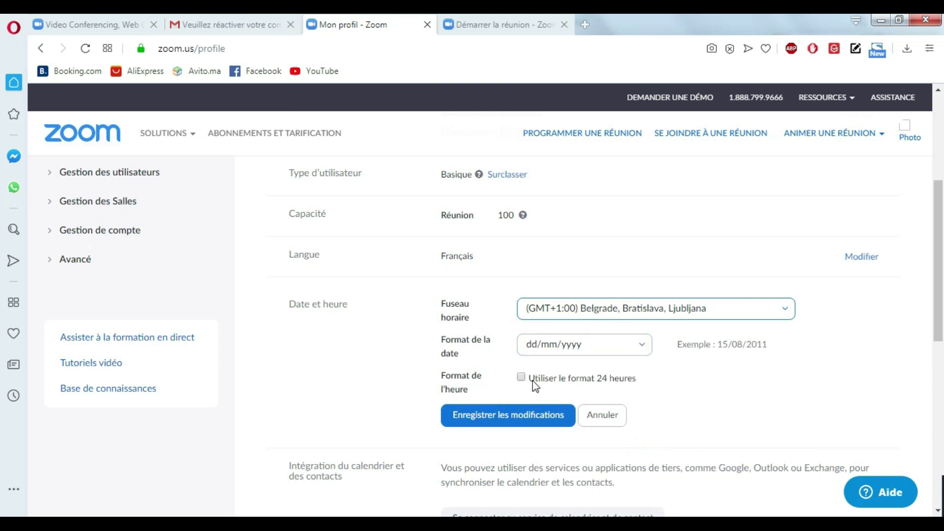
Enable the 24-hour time format and save the date and time changes.
{"action": "left_click", "coordinate": [520, 376]}
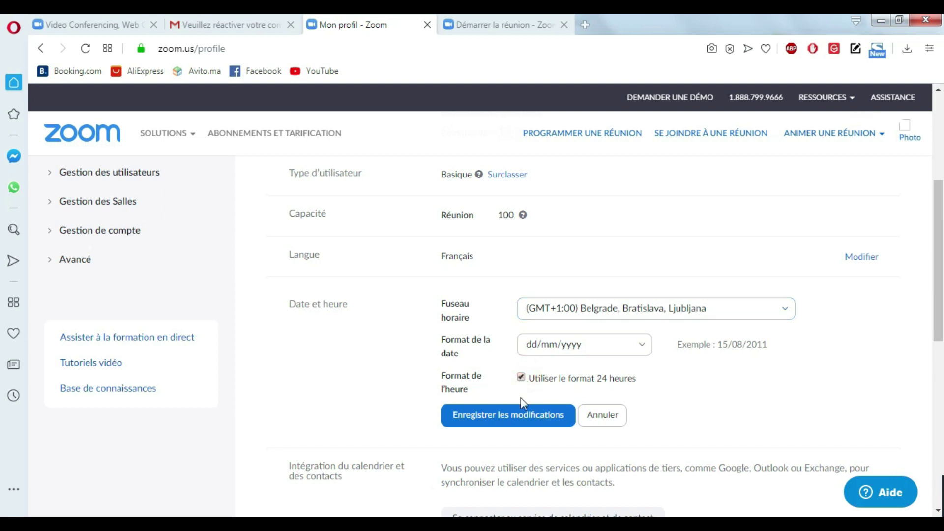
{"action": "scroll", "coordinate": [521, 397], "scroll_direction": "down", "scroll_amount": 1}
{"action": "left_click", "coordinate": [505, 354]}
Return to the trial meeting page and launch the meeting from its personal URL.
{"action": "key", "text": "ctrl+w"}
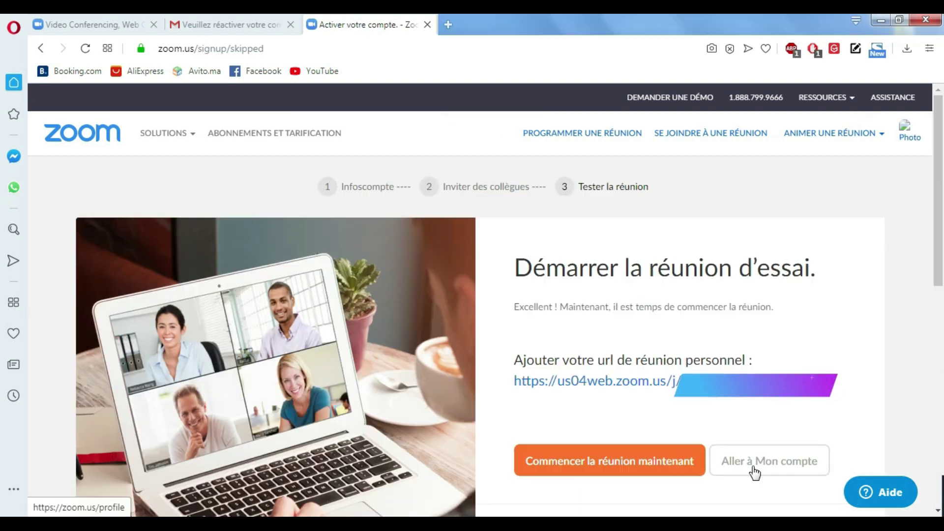
{"action": "left_click", "coordinate": [516, 385]}
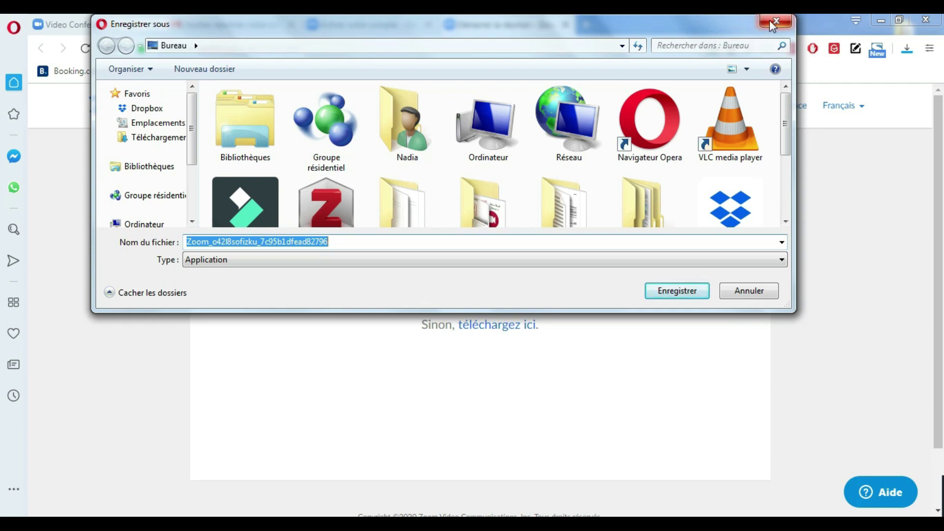
Save the installer offered by the meeting launch page to the desktop (Bureau) and show it in its folder.
{"action": "left_click", "coordinate": [654, 294]}
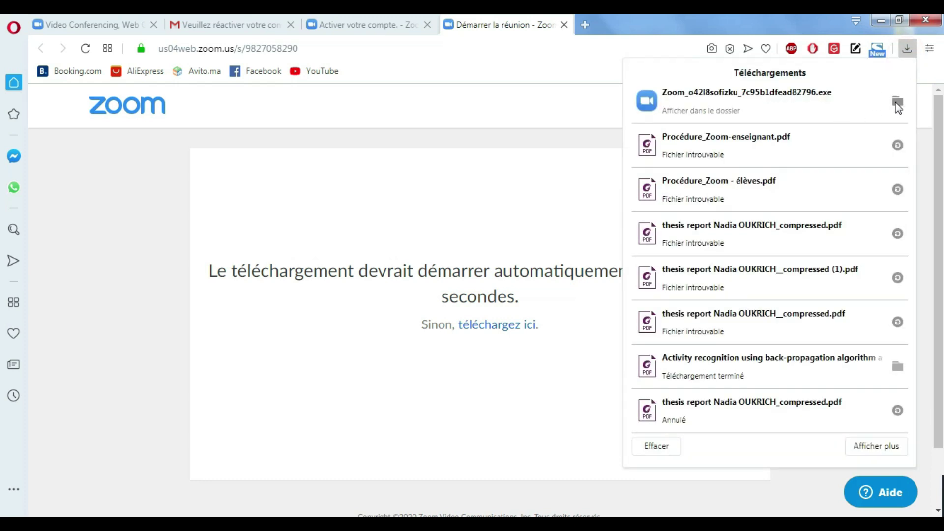
{"action": "left_click", "coordinate": [896, 103]}
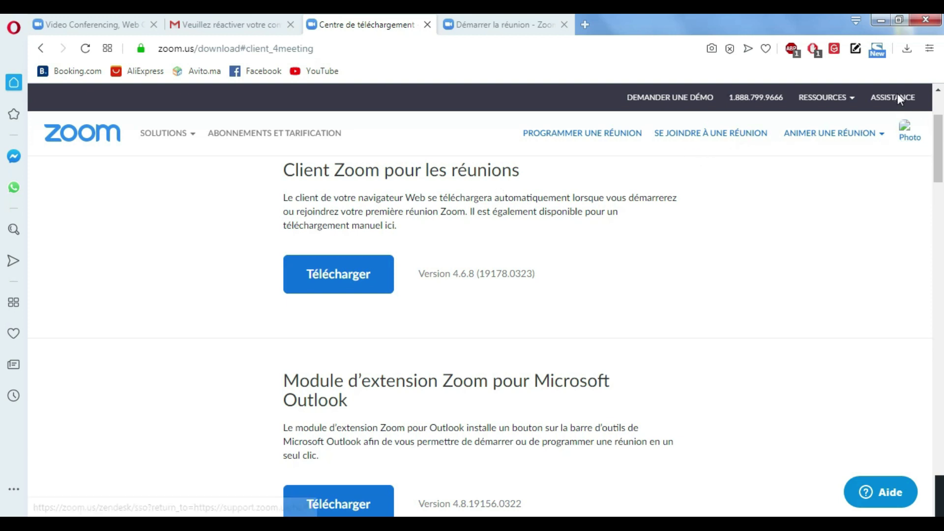
Open the Zoom client download page from the site's resources.
{"action": "left_click", "coordinate": [835, 104]}
{"action": "left_click", "coordinate": [836, 106]}
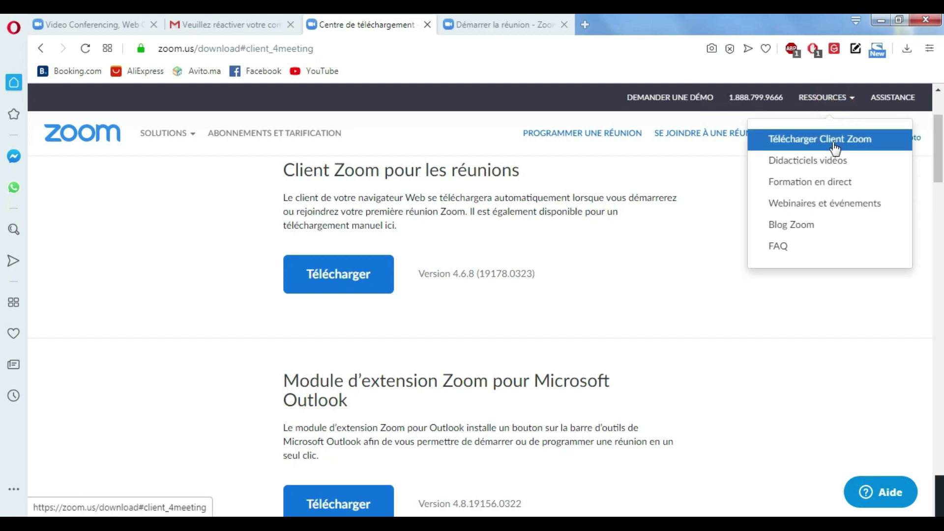
{"action": "left_click", "coordinate": [858, 142]}
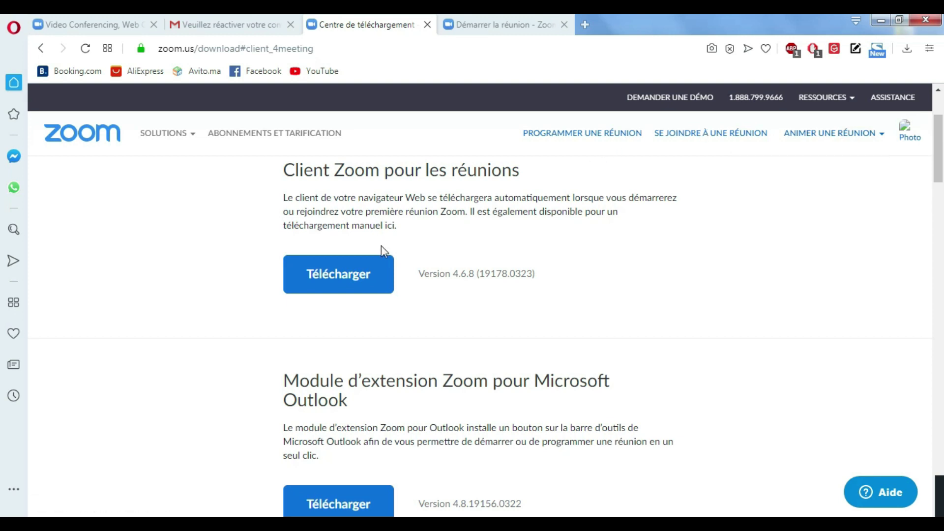
Examine the downloads offered in the download centre, including the mobile apps, the iPhone/iPad sharing extension and Zoom Rooms.
{"action": "left_click", "coordinate": [940, 216]}
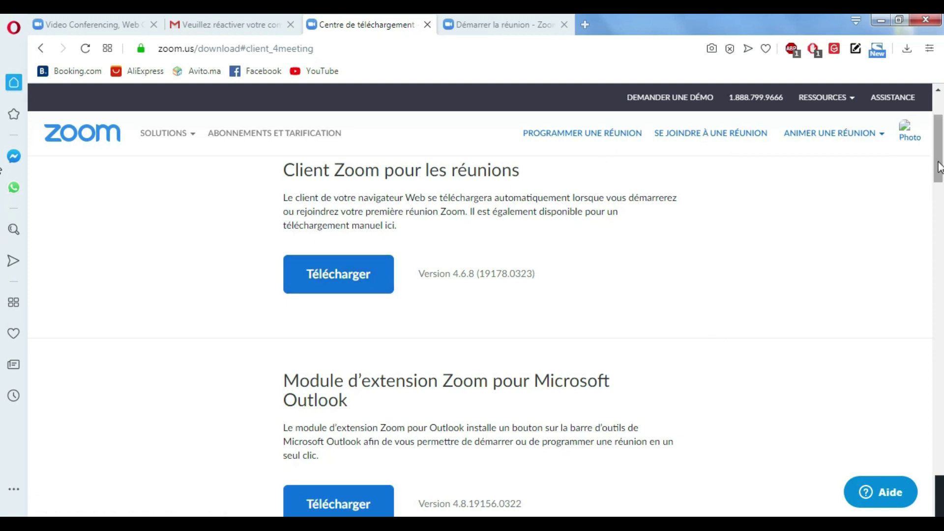
{"action": "left_click_drag", "start_coordinate": [942, 206], "coordinate": [935, 339]}
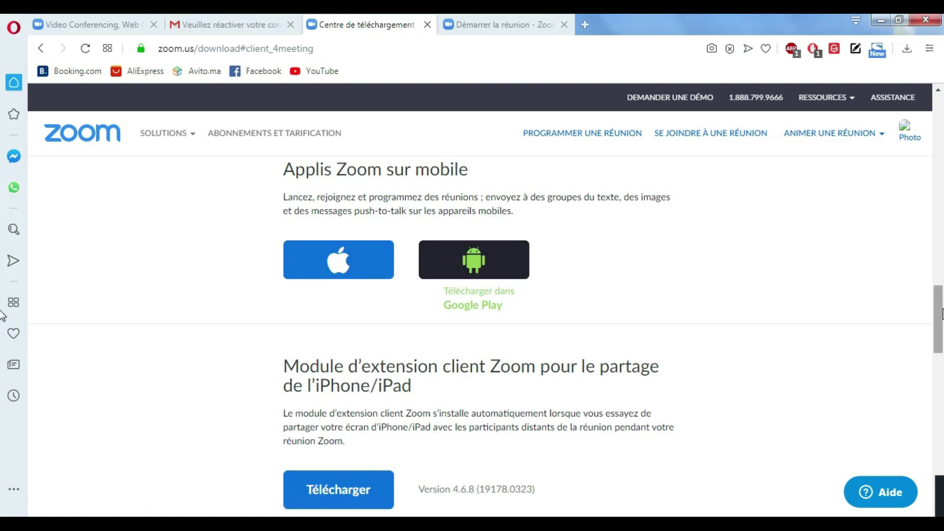
{"action": "scroll", "coordinate": [2, 317], "scroll_direction": "down", "scroll_amount": 1}
{"action": "scroll", "coordinate": [2, 320], "scroll_direction": "up", "scroll_amount": 1}
{"action": "scroll", "coordinate": [3, 325], "scroll_direction": "down", "scroll_amount": 2}
{"action": "scroll", "coordinate": [2, 330], "scroll_direction": "down", "scroll_amount": 3}
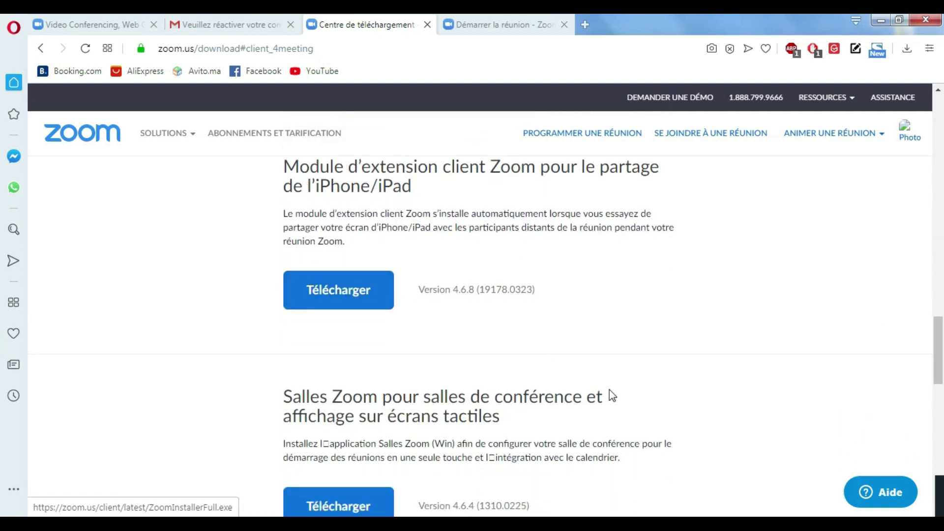
{"action": "scroll", "coordinate": [939, 408], "scroll_direction": "down", "scroll_amount": 4}
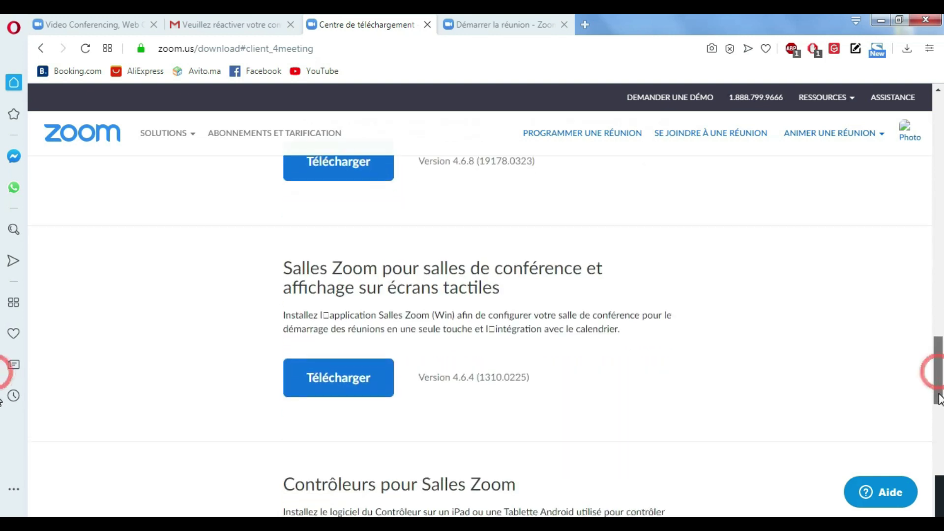
{"action": "left_click_drag", "start_coordinate": [940, 406], "coordinate": [897, 155]}
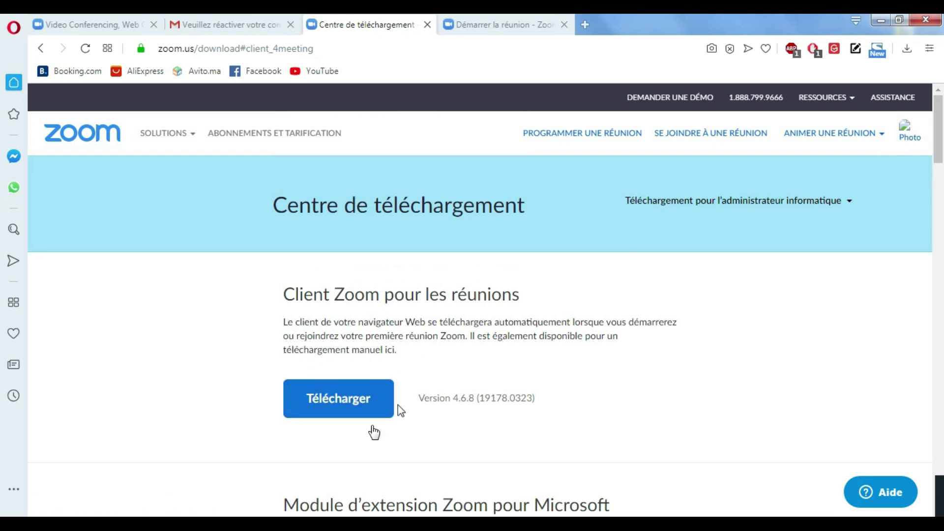
Download the Zoom client for meetings and save it as ZoomInstaller on the desktop (Bureau).
{"action": "left_click", "coordinate": [347, 417]}
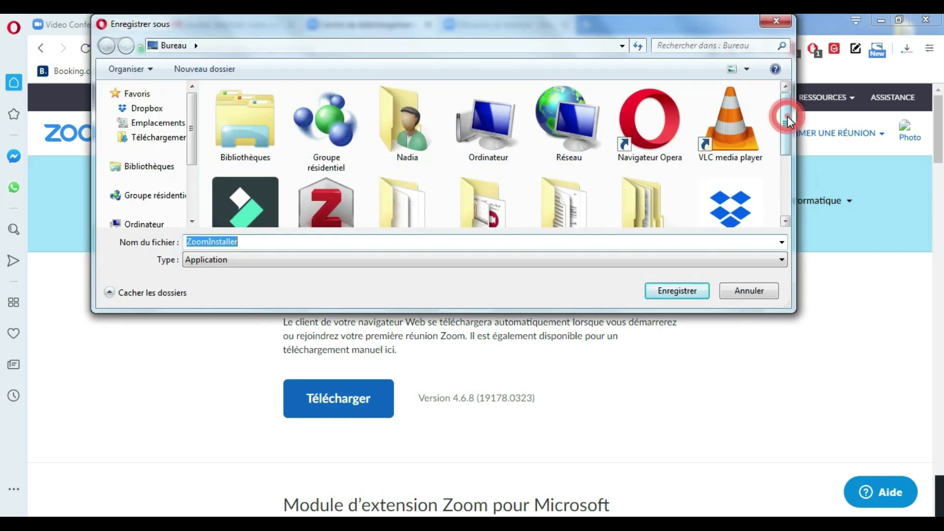
{"action": "left_click_drag", "start_coordinate": [785, 116], "coordinate": [786, 183]}
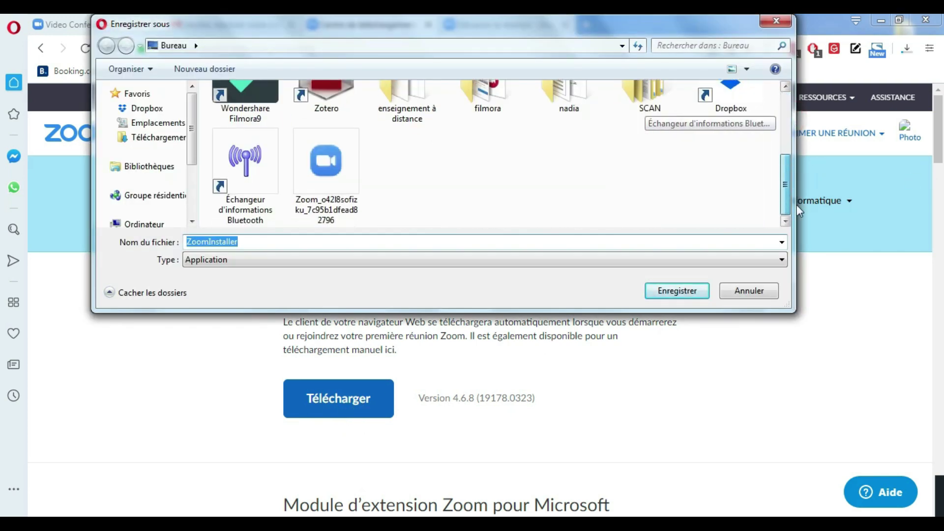
{"action": "left_click", "coordinate": [677, 290]}
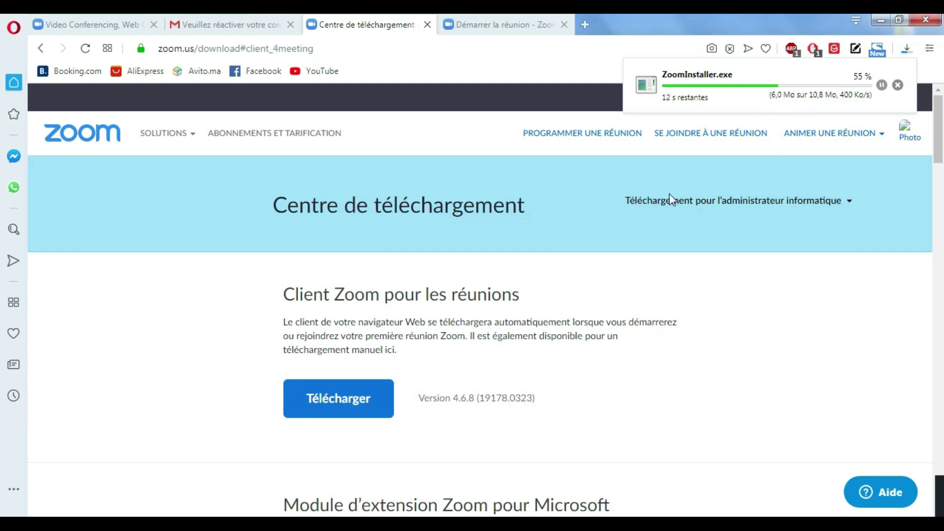
Show the downloaded ZoomInstaller in its folder and run it, allowing execution at the security warning.
{"action": "left_click", "coordinate": [907, 48]}
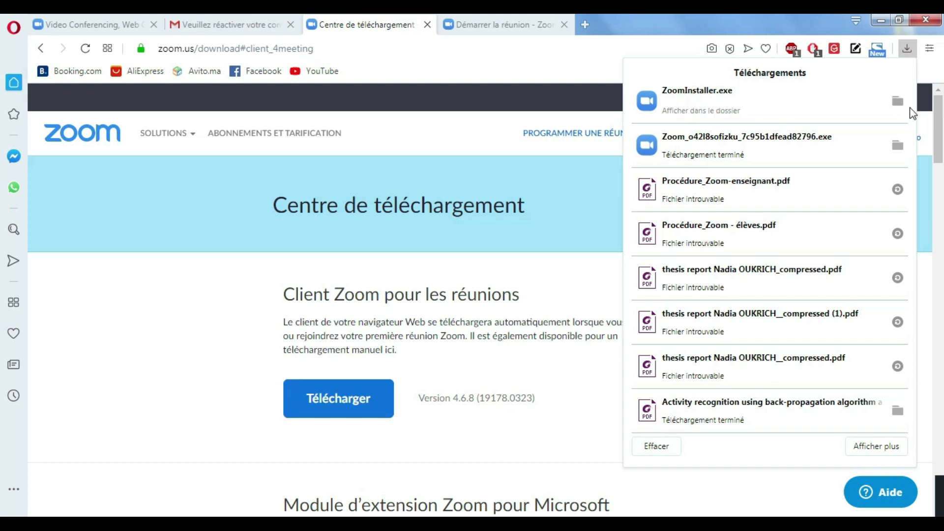
{"action": "left_click", "coordinate": [897, 102]}
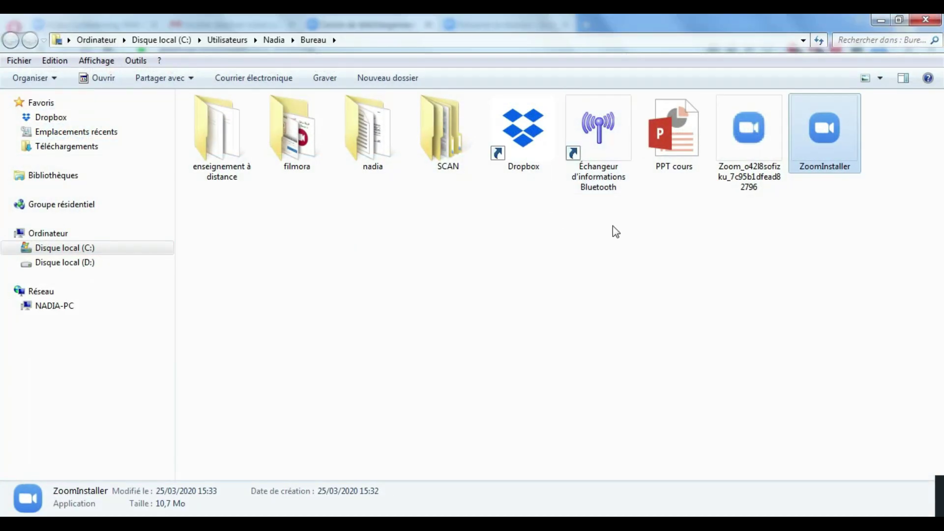
{"action": "double_click", "coordinate": [834, 137]}
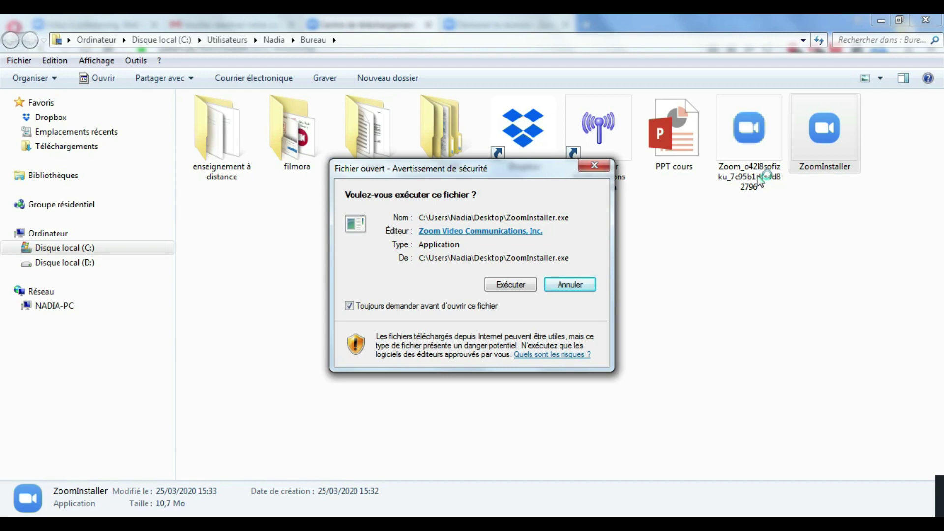
{"action": "left_click", "coordinate": [507, 284]}
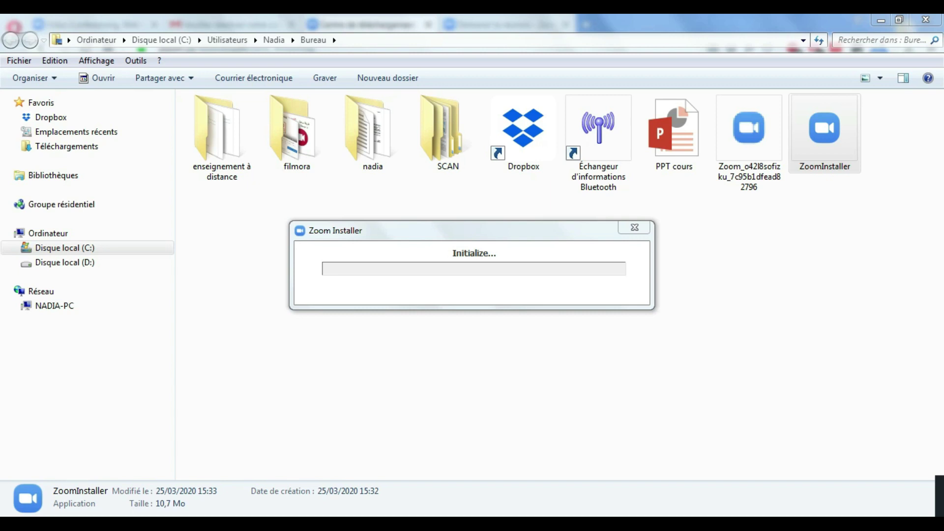
{"action": "left_click", "coordinate": [528, 300]}
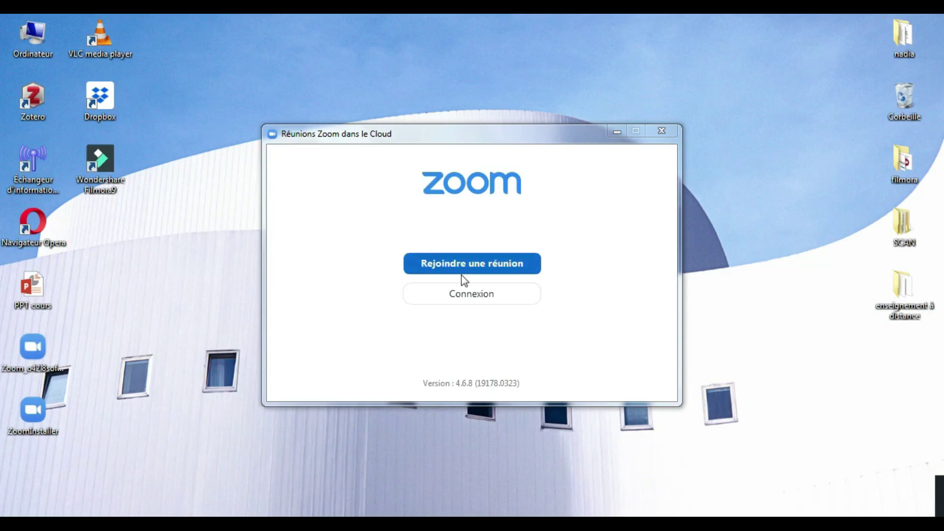
Sign in to the installed Zoom client and minimize the browser window.
{"action": "left_click", "coordinate": [473, 292]}
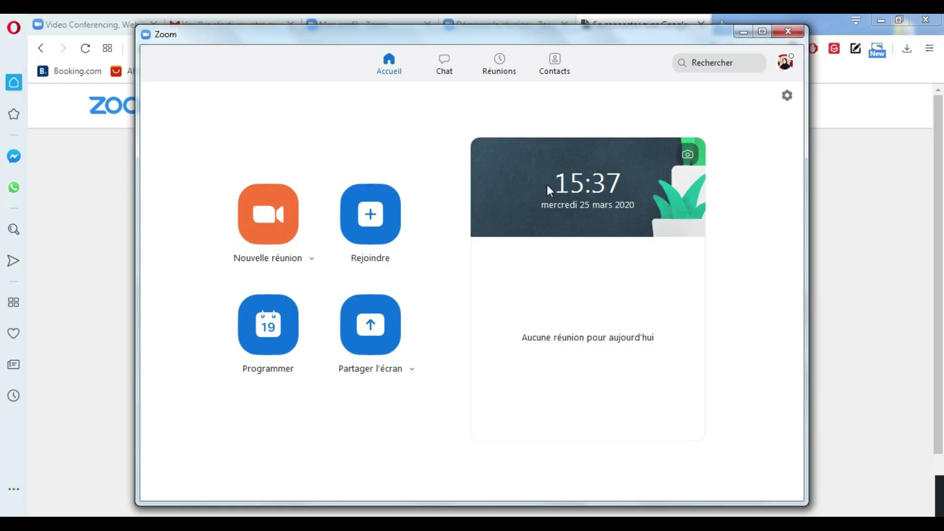
{"action": "left_click", "coordinate": [881, 20]}
Set new meetings to use the personal meeting ID (PMI) and start with video, and copy the meeting ID.
{"action": "left_click", "coordinate": [311, 258]}
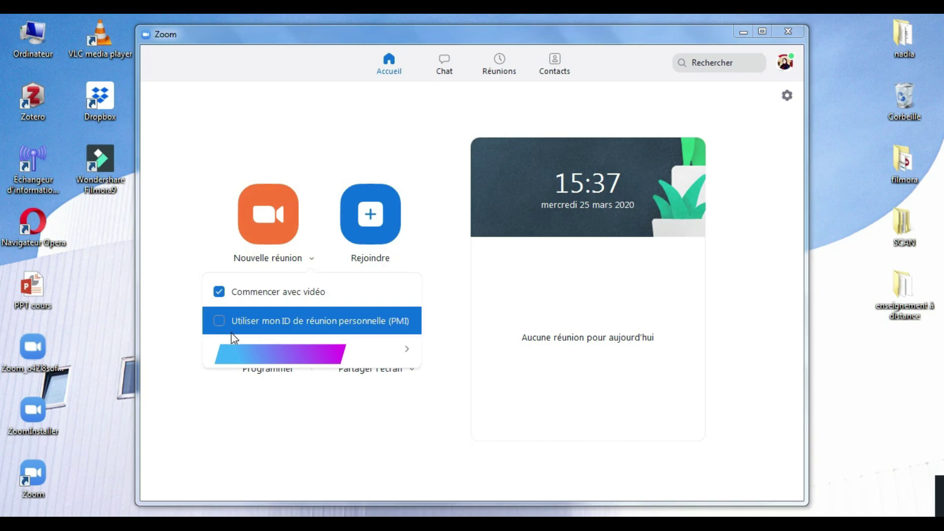
{"action": "left_click", "coordinate": [220, 322]}
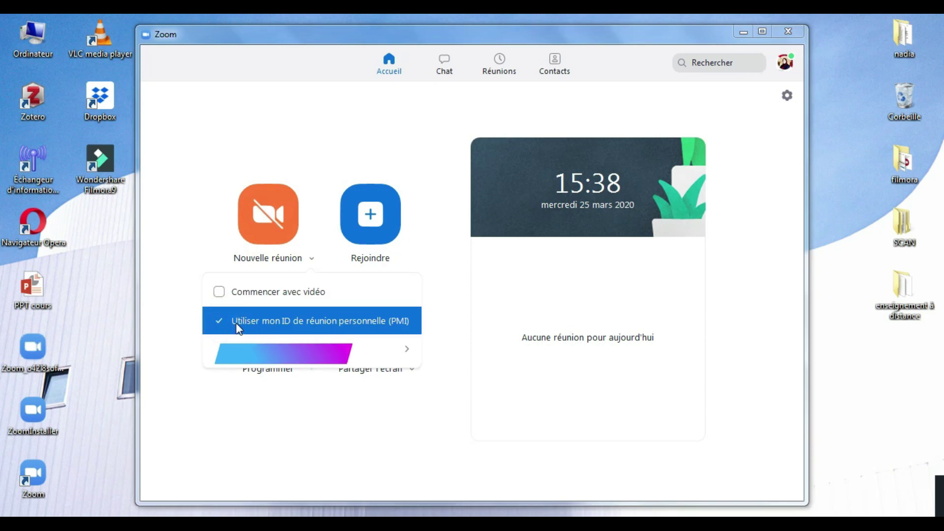
{"action": "left_click", "coordinate": [218, 291]}
{"action": "mouse_move", "coordinate": [404, 351]}
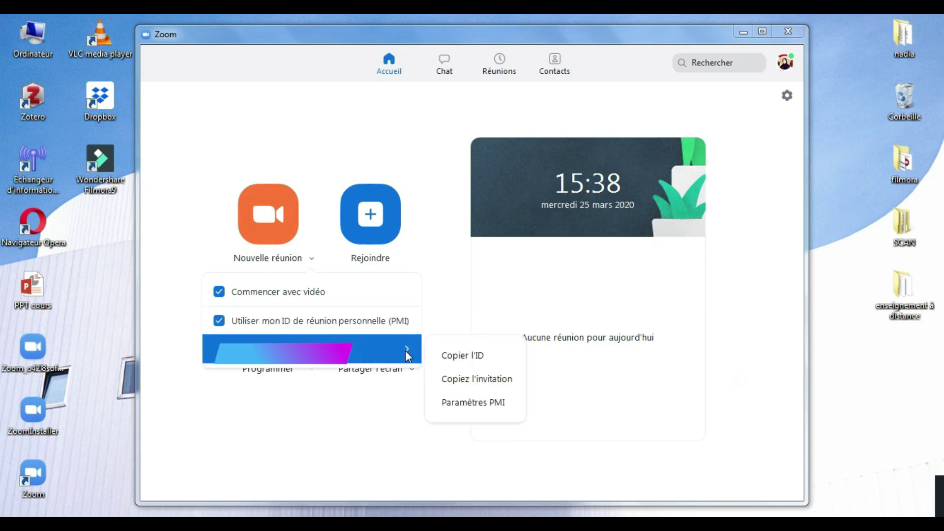
{"action": "left_click", "coordinate": [449, 350]}
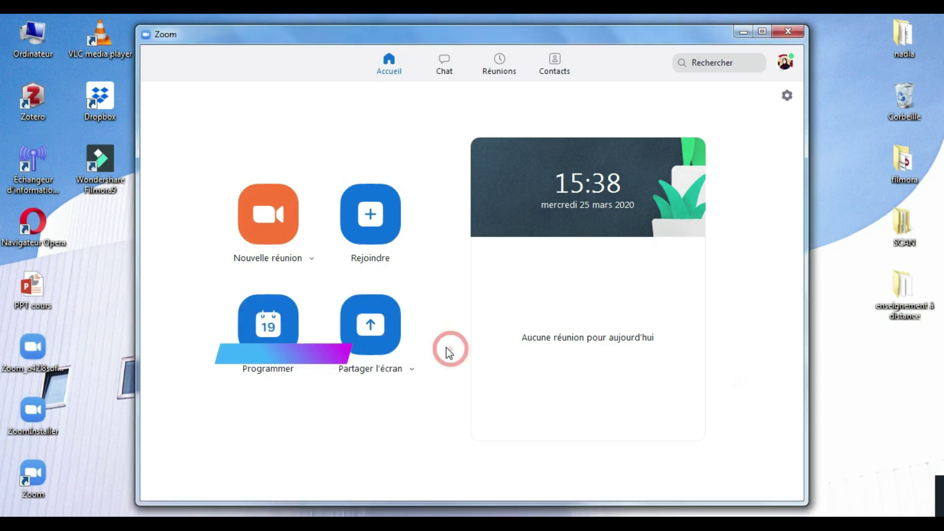
Start a new meeting and turn on the video.
{"action": "left_click", "coordinate": [283, 240]}
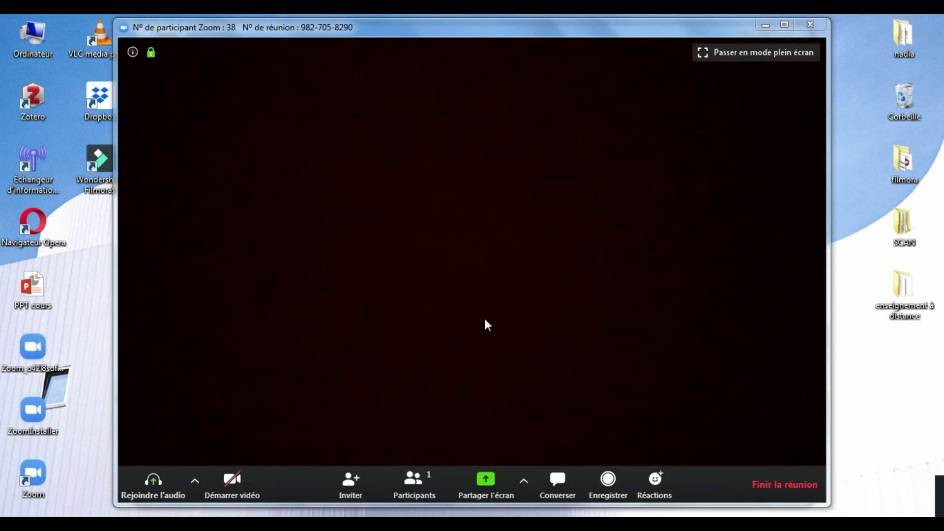
{"action": "left_click", "coordinate": [232, 483]}
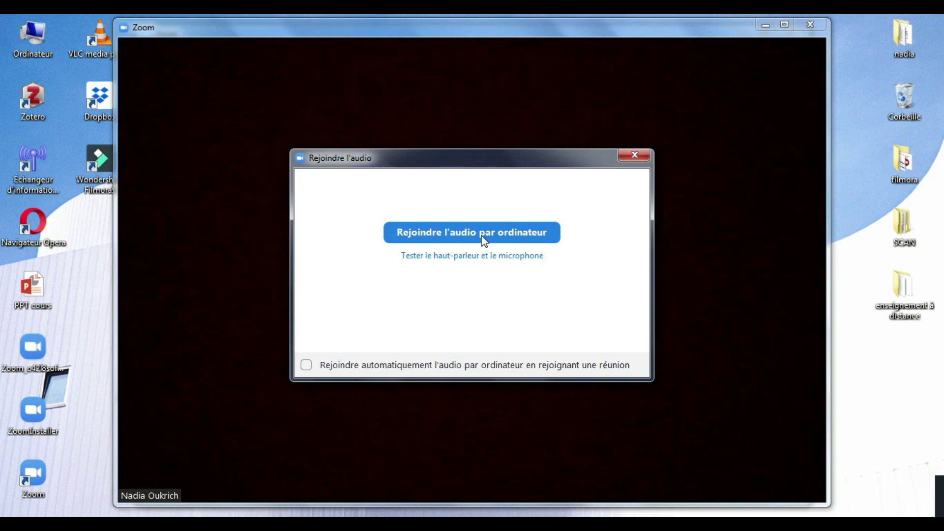
Test the speaker and microphone, answering Oui to both checks, and join the meeting with computer audio.
{"action": "left_click", "coordinate": [485, 258]}
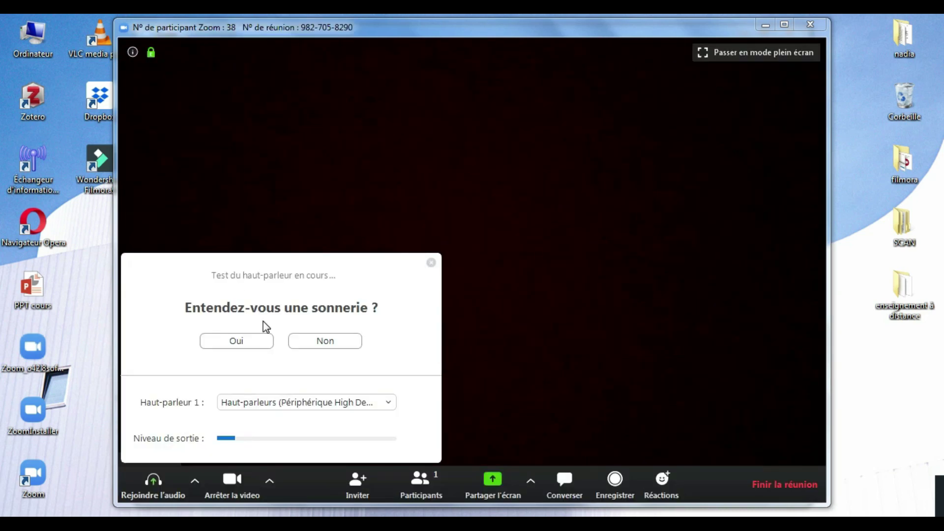
{"action": "left_click", "coordinate": [248, 347]}
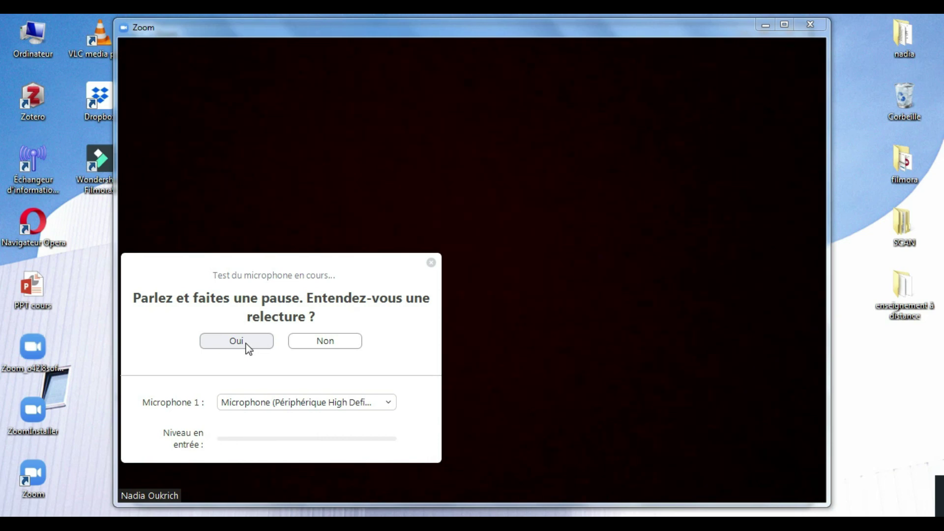
{"action": "left_click", "coordinate": [247, 347]}
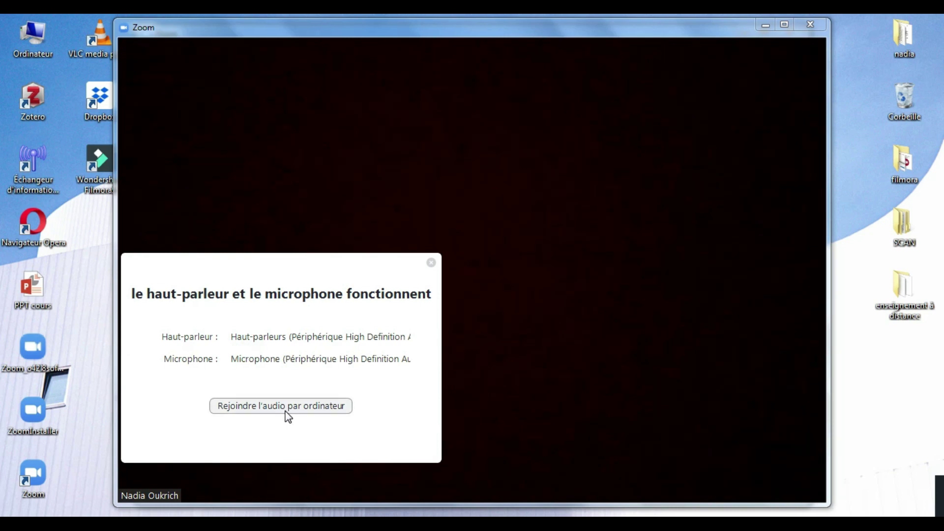
{"action": "left_click", "coordinate": [285, 411]}
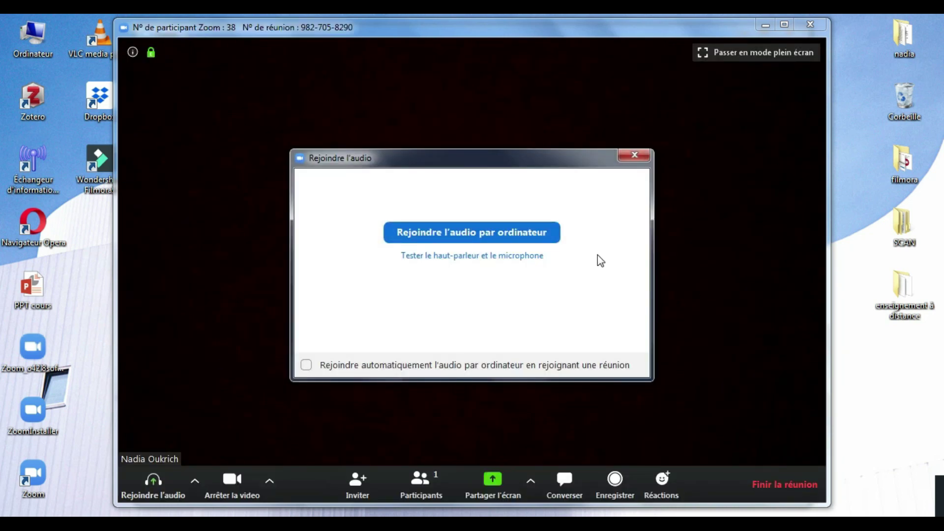
{"action": "left_click", "coordinate": [527, 234]}
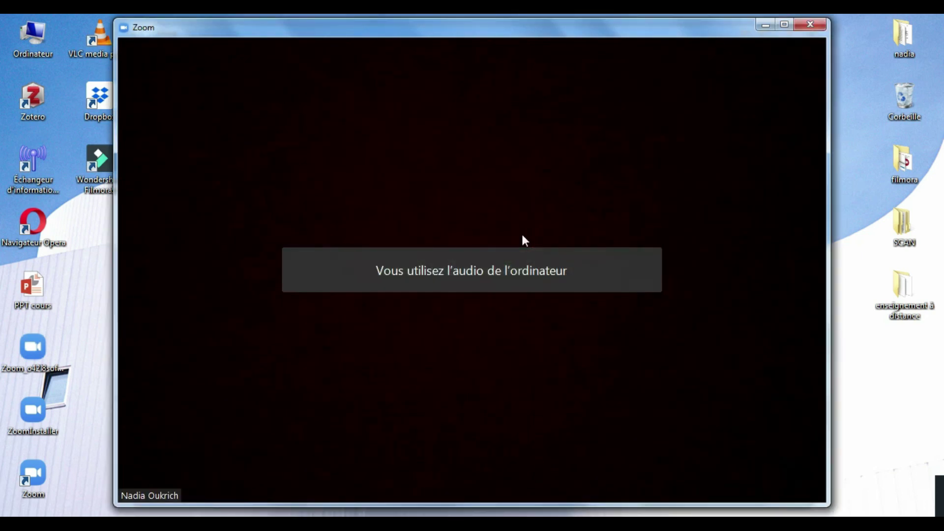
Copy the meeting URL from the invitation window and close that window.
{"action": "mouse_move", "coordinate": [465, 299]}
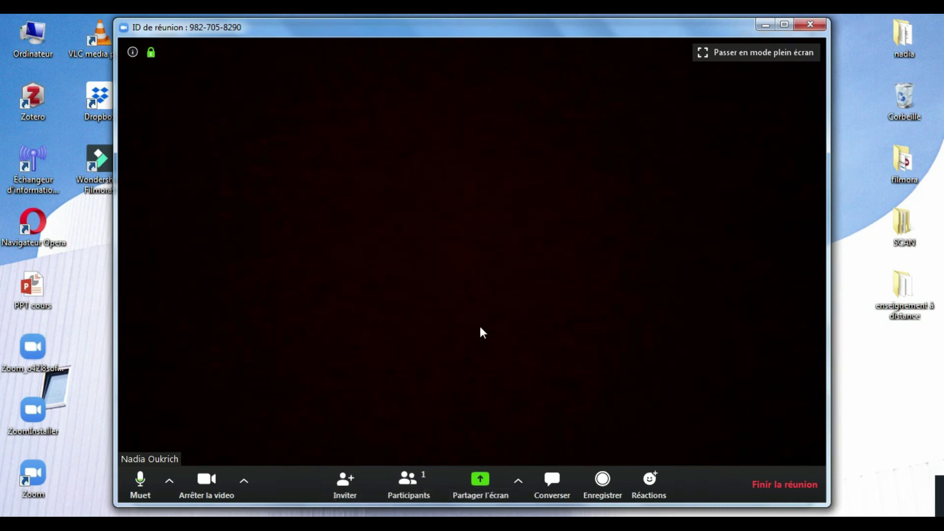
{"action": "left_click", "coordinate": [344, 491]}
{"action": "left_click", "coordinate": [275, 413]}
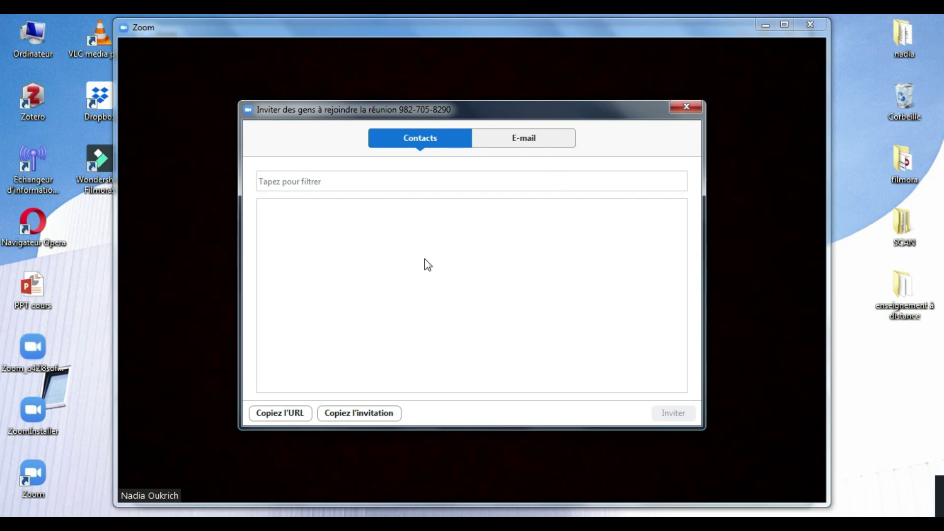
{"action": "mouse_move", "coordinate": [734, 124]}
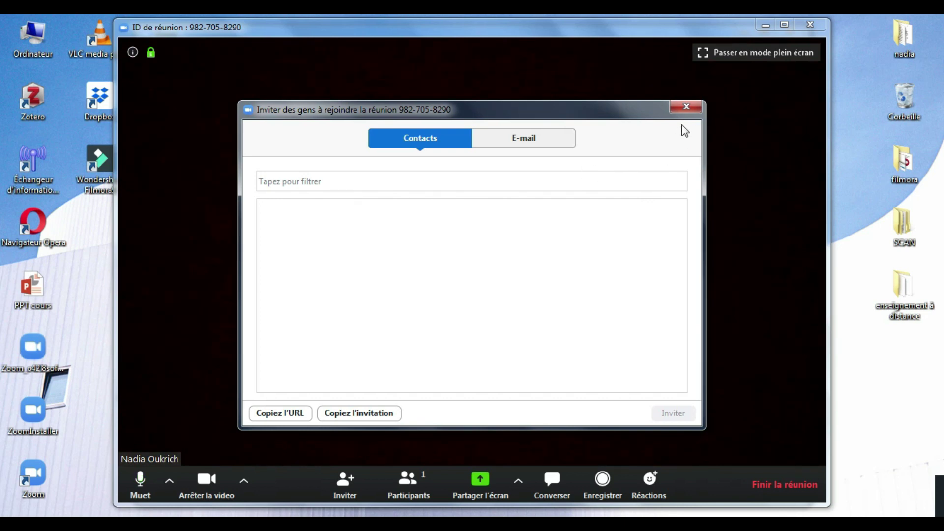
{"action": "left_click", "coordinate": [685, 110]}
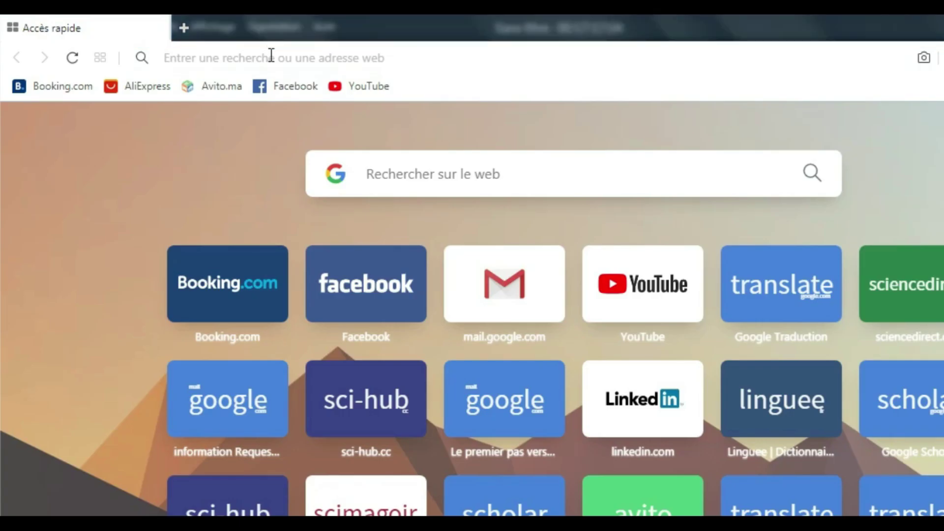
Switch to the Opera browser and paste the copied meeting URL into the address field.
{"action": "left_click", "coordinate": [271, 57]}
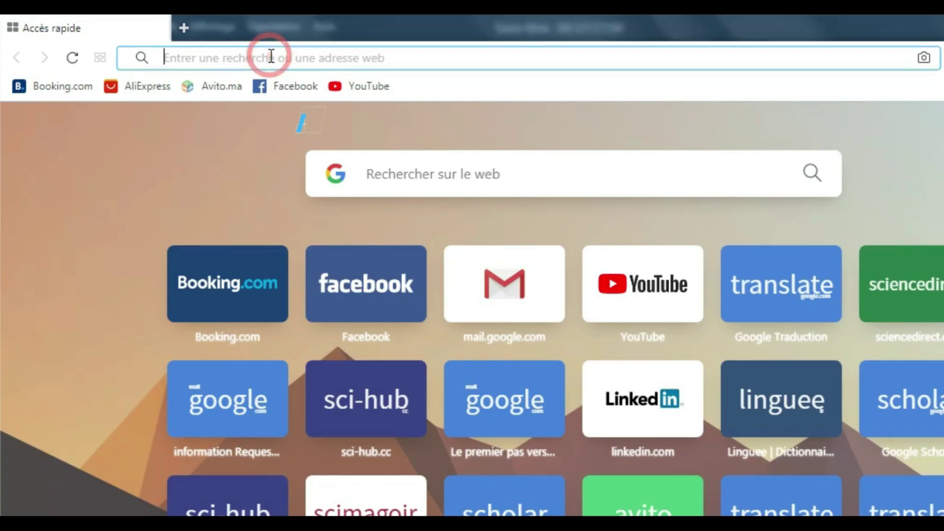
{"action": "key", "text": "ctrl+v"}
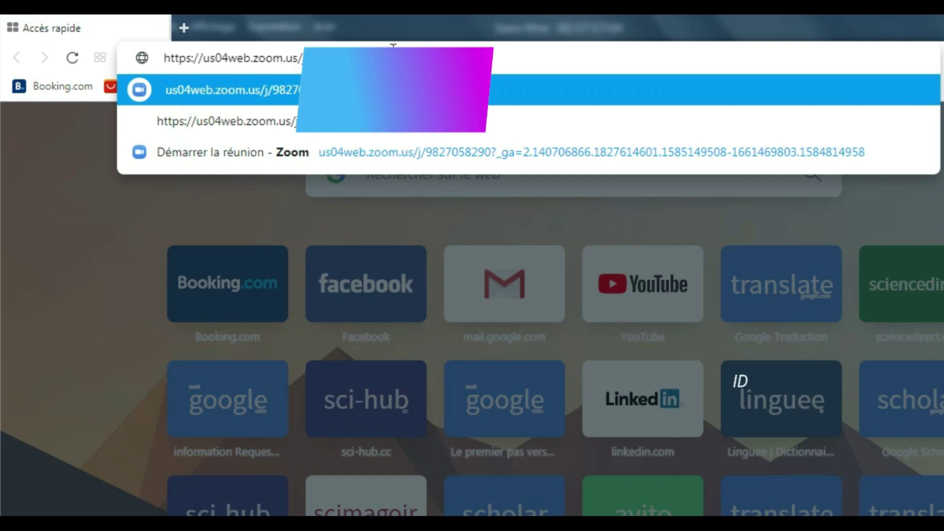
Load the pasted Zoom meeting link in the browser.
{"action": "key", "text": "Return"}
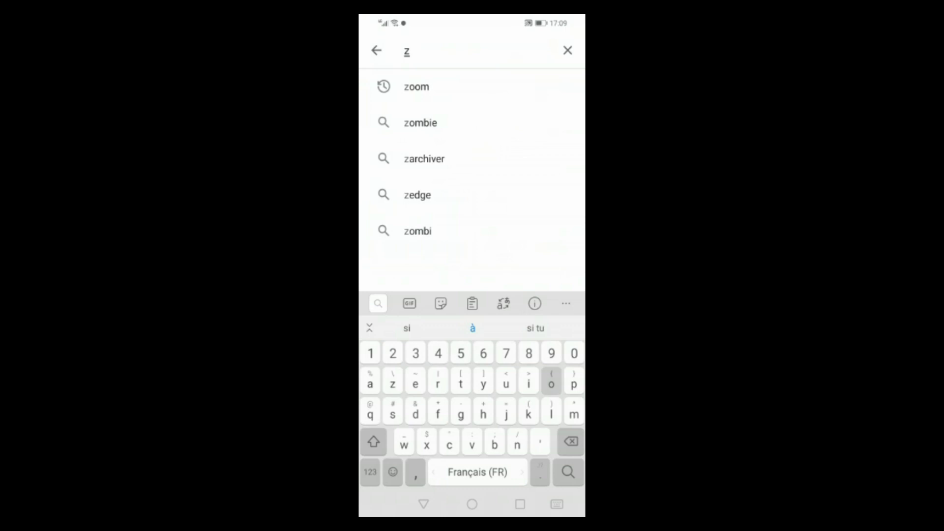
On the phone, search the app store for "zoom", launch ZOOM Cloud Meetings from its page and choose Rejoindre.
{"action": "type", "text": "oom"}
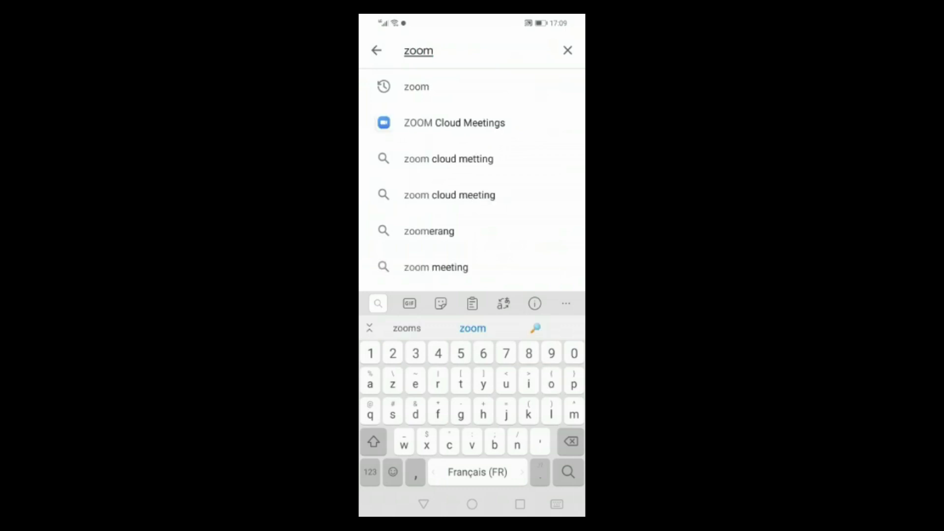
{"action": "left_click", "coordinate": [454, 122]}
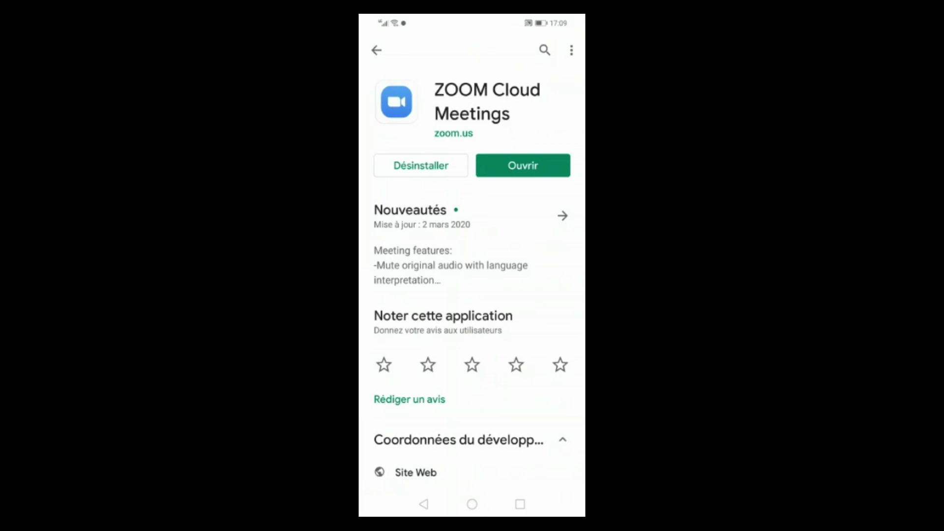
{"action": "left_click", "coordinate": [523, 165]}
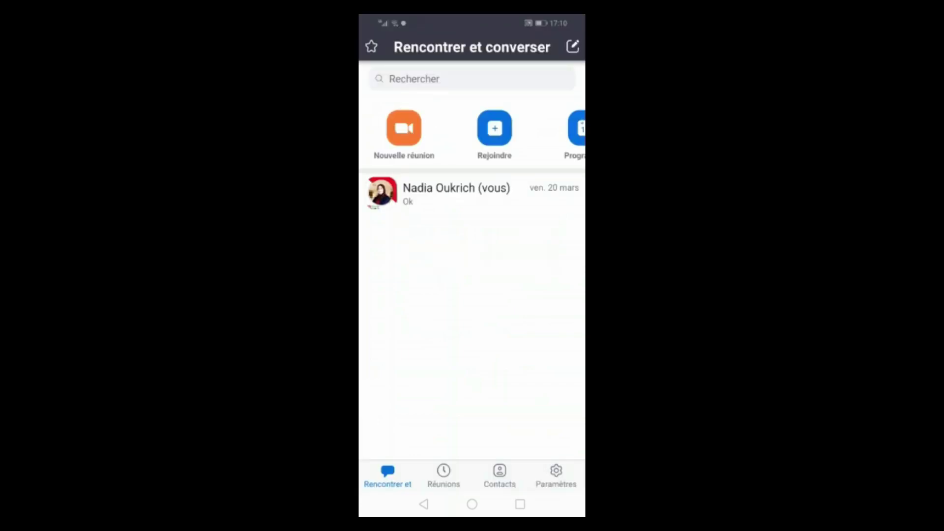
{"action": "left_click", "coordinate": [494, 128]}
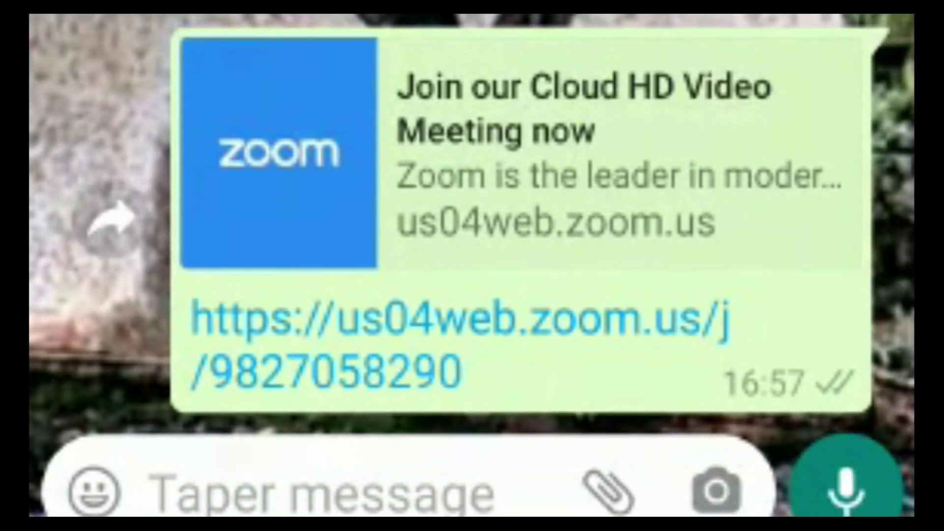
Switch to the WhatsApp chat and join the meeting from its invitation link, opening it with Zoom just once.
{"action": "left_click", "coordinate": [459, 344]}
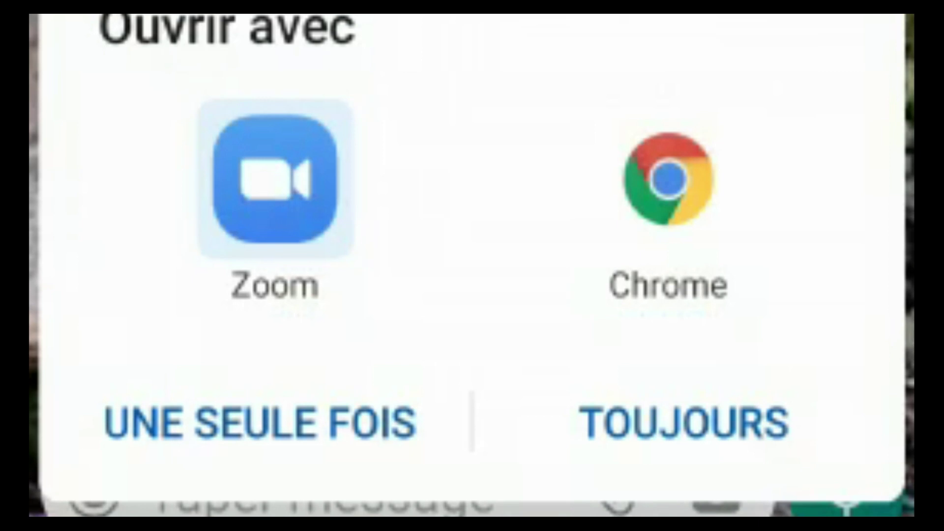
{"action": "left_click", "coordinate": [257, 422]}
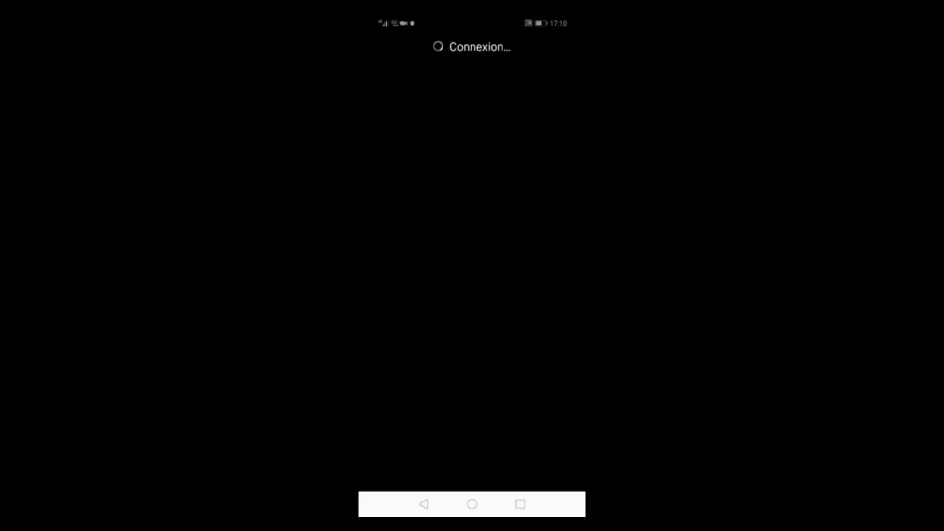
{"action": "left_click", "coordinate": [452, 432]}
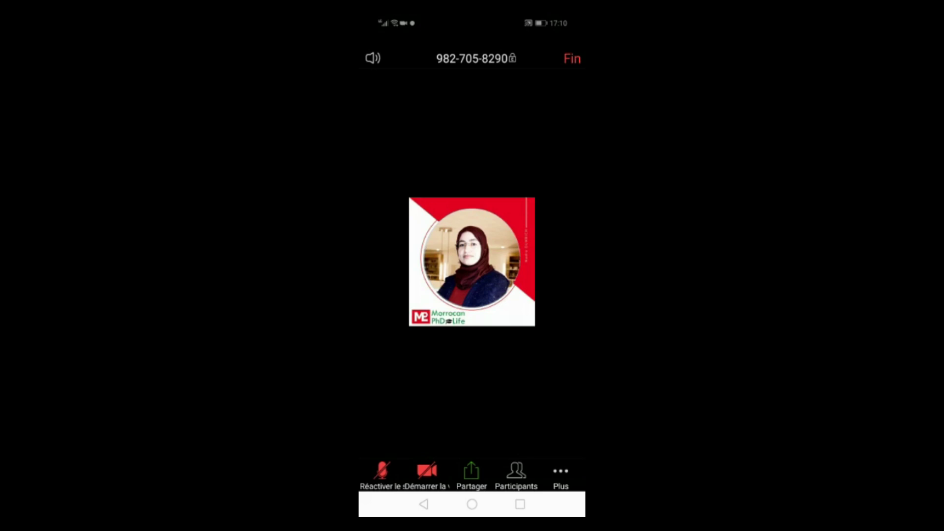
Examine the mobile meeting's participants list, additional options, display views and sharing control.
{"action": "left_click", "coordinate": [561, 476]}
{"action": "left_click", "coordinate": [516, 476]}
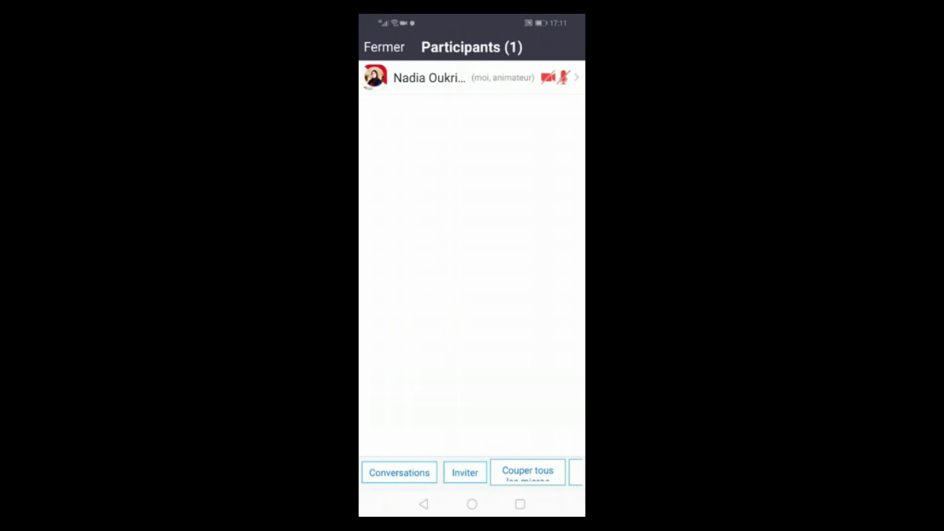
{"action": "left_click", "coordinate": [424, 504]}
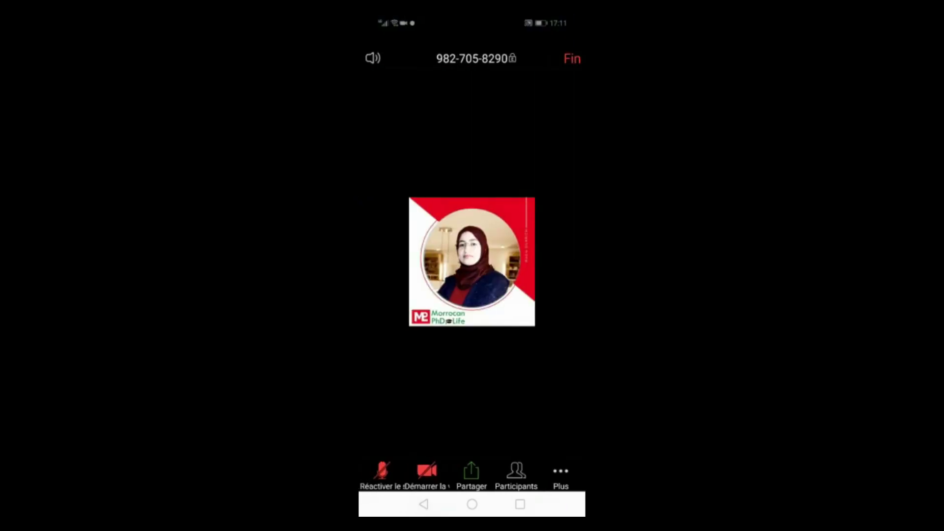
{"action": "left_click", "coordinate": [516, 475]}
{"action": "left_click", "coordinate": [423, 504]}
{"action": "left_click", "coordinate": [560, 471]}
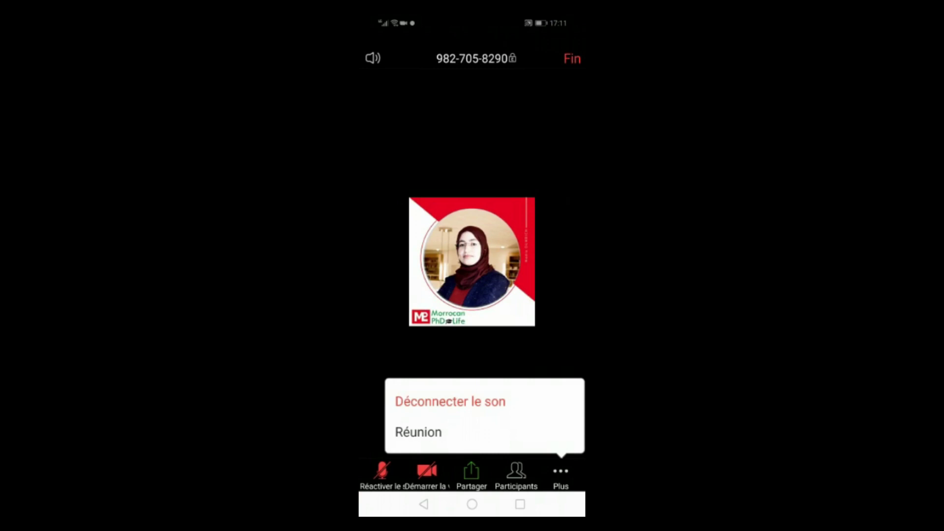
{"action": "left_click", "coordinate": [472, 148]}
{"action": "left_click", "coordinate": [472, 148]}
{"action": "left_click", "coordinate": [472, 147]}
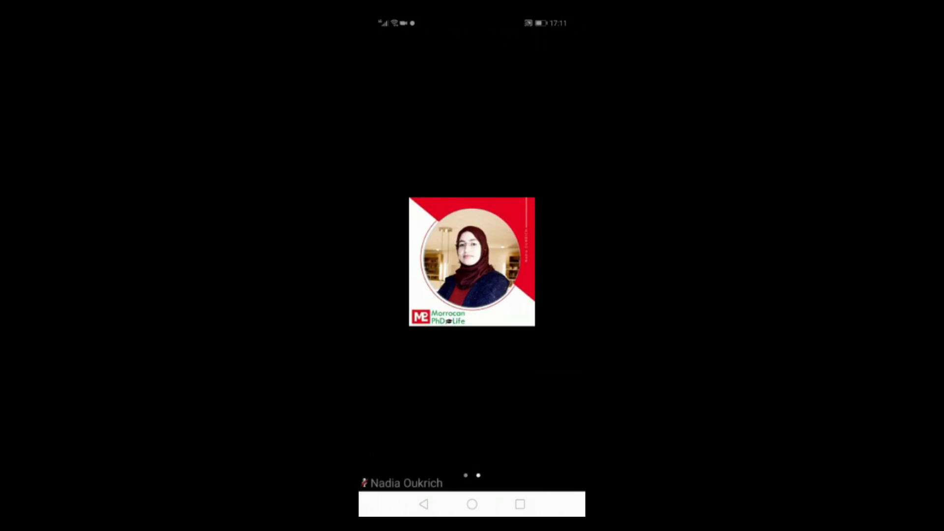
{"action": "left_click", "coordinate": [471, 147]}
{"action": "left_click", "coordinate": [471, 475]}
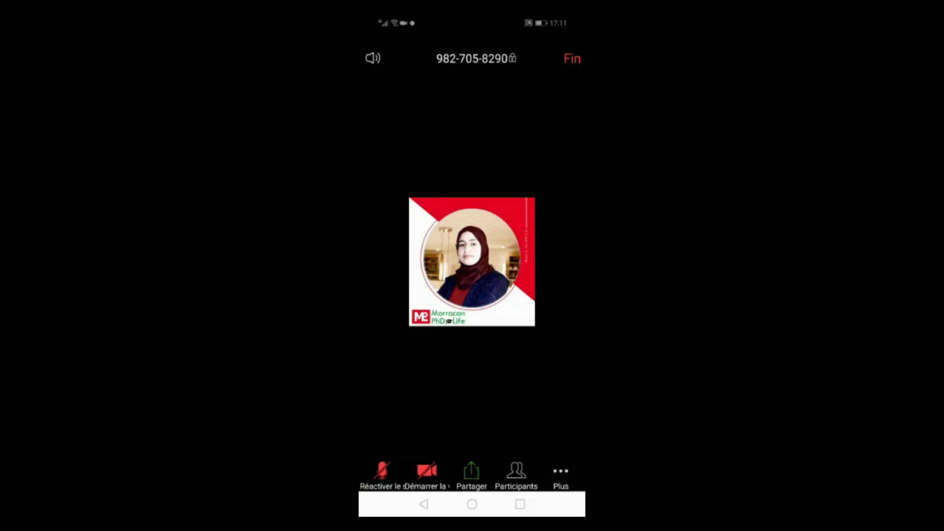
Bring up the choices for leaving or ending the meeting on the phone.
{"action": "left_click", "coordinate": [571, 58]}
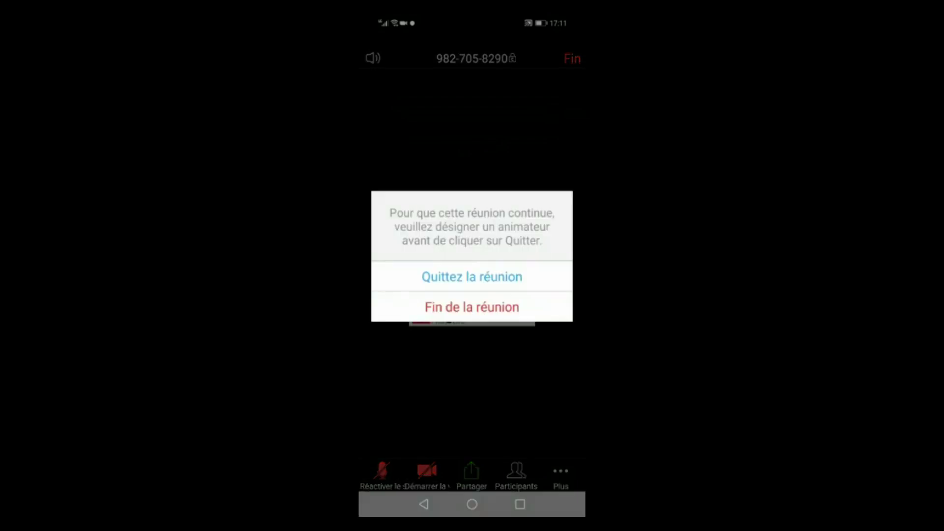